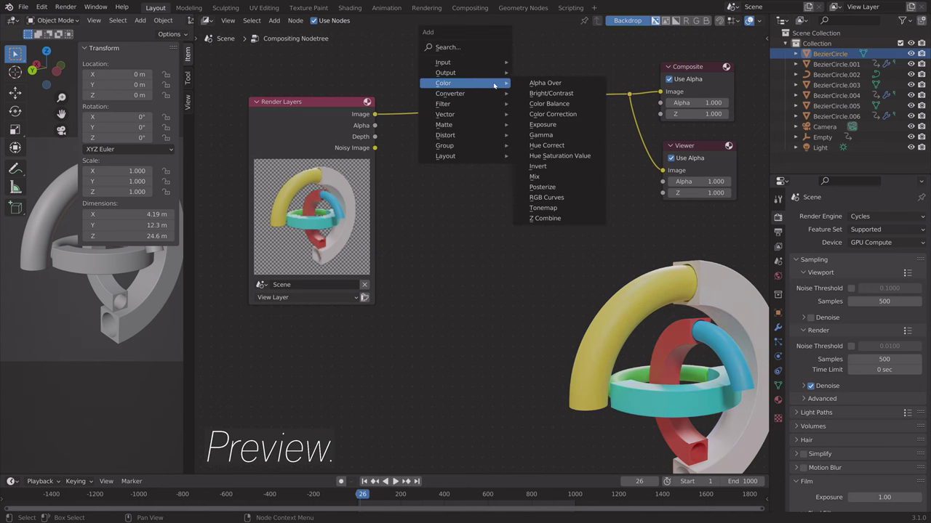
- Insert a Glare node between the Render Layers and the outputs, and reposition the backdrop image
{"action": "left_click", "coordinate": [559, 208]}
{"action": "left_click", "coordinate": [451, 60]}
{"action": "left_click", "coordinate": [484, 89]}
{"action": "left_click", "coordinate": [485, 100]}
{"action": "key", "text": "alt+v"}
{"action": "middle_click_drag", "start_coordinate": [663, 318], "coordinate": [623, 289], "text": "alt"}
{"action": "double_click", "coordinate": [515, 114]}
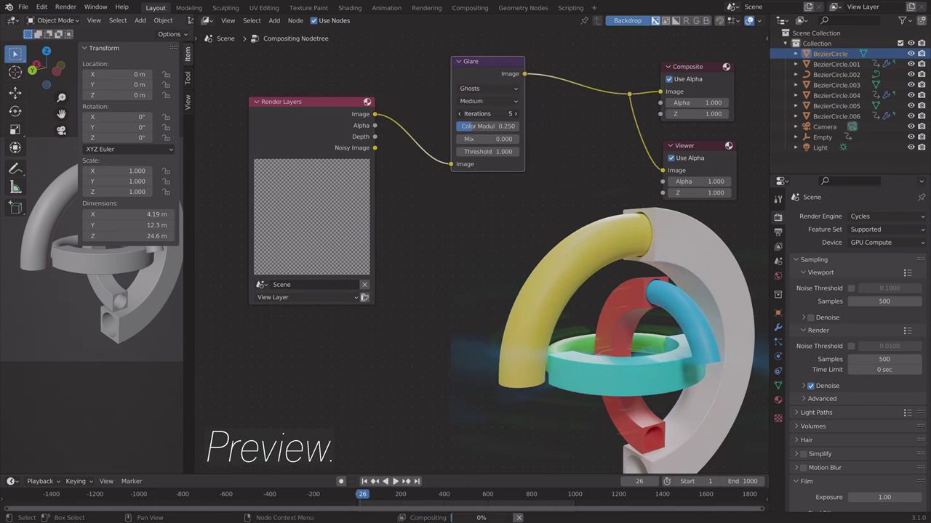
- Try the Fog Glow and Streaks glare types on the Glare node
{"action": "left_click", "coordinate": [489, 88]}
{"action": "left_click", "coordinate": [474, 123]}
{"action": "left_click", "coordinate": [489, 88]}
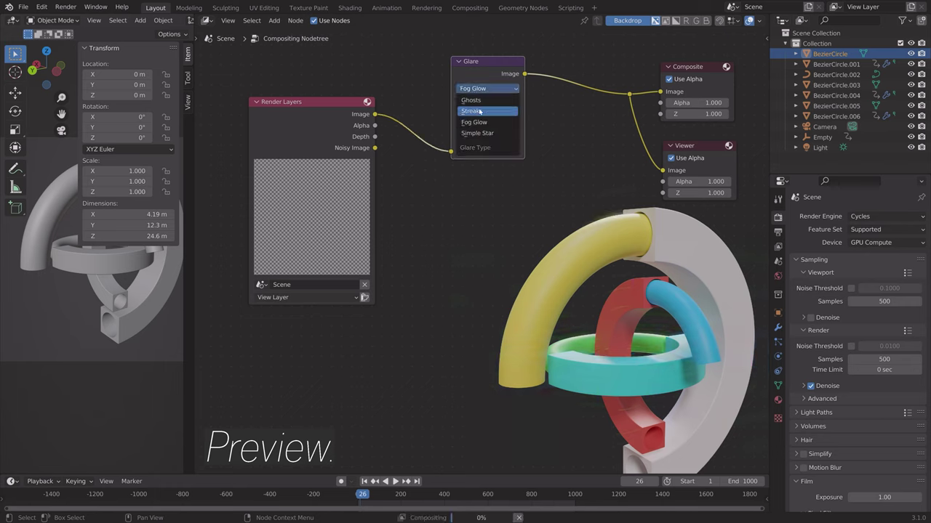
{"action": "left_click", "coordinate": [480, 111]}
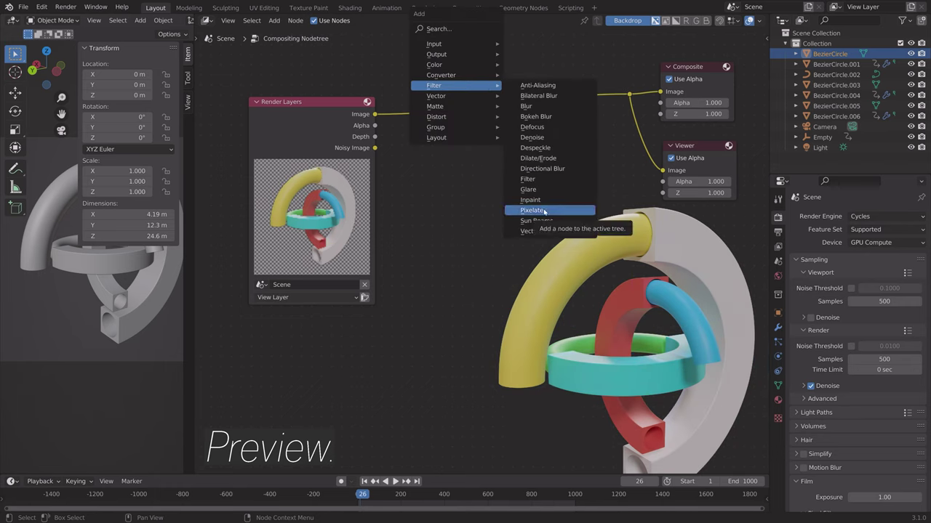
{"action": "left_click", "coordinate": [539, 210]}
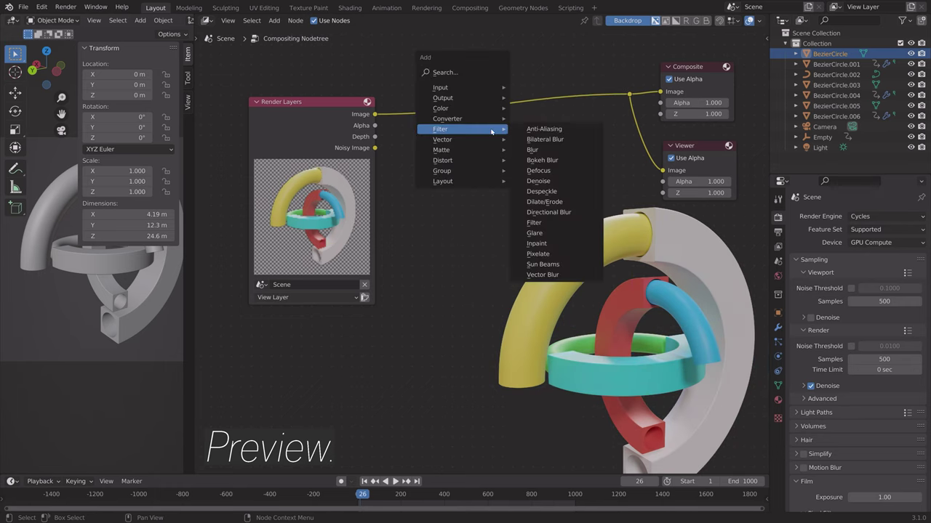
- Try a Distort node on the image link, adjust one of its values, and remove the node
{"action": "mouse_move", "coordinate": [492, 160]}
{"action": "left_click", "coordinate": [554, 202]}
{"action": "left_click", "coordinate": [455, 69]}
{"action": "left_click_drag", "start_coordinate": [495, 142], "coordinate": [518, 142]}
{"action": "key", "text": "ctrl+x"}
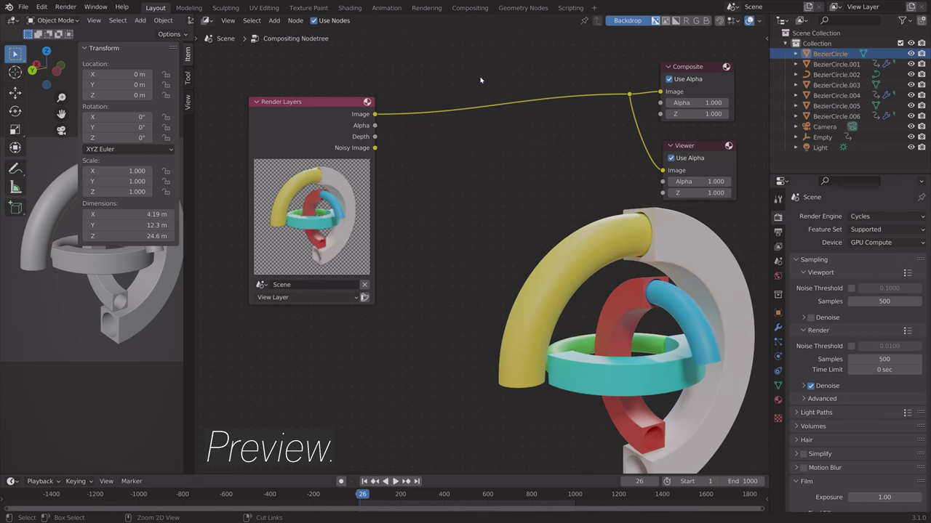
{"action": "key", "text": "shift+a"}
{"action": "mouse_move", "coordinate": [468, 114]}
{"action": "left_click", "coordinate": [545, 145]}
{"action": "left_click", "coordinate": [486, 88]}
{"action": "scroll", "coordinate": [516, 139], "scroll_direction": "up", "scroll_amount": 1}
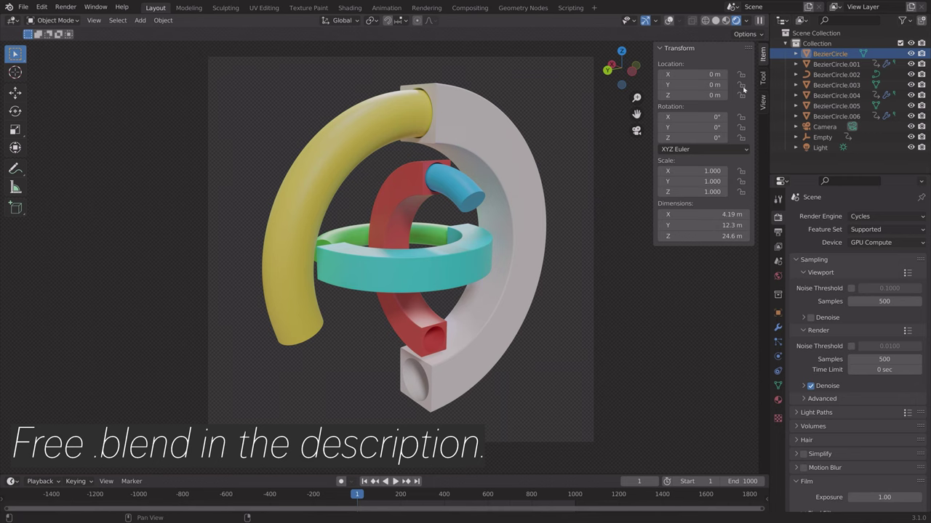
- Split the 3D viewport into two side-by-side areas and switch the first one to solid shading
{"action": "left_click_drag", "start_coordinate": [765, 16], "coordinate": [369, 22]}
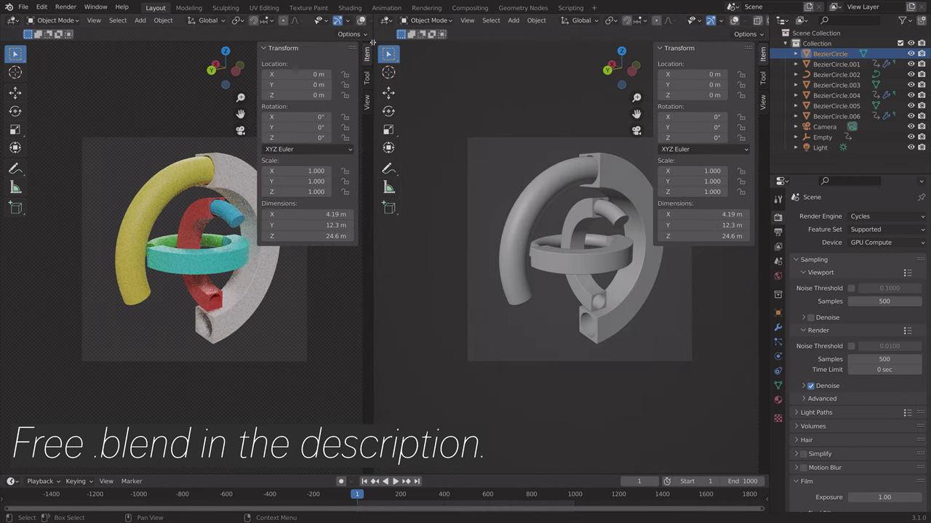
{"action": "scroll", "coordinate": [338, 20], "scroll_direction": "right", "scroll_amount": 4}
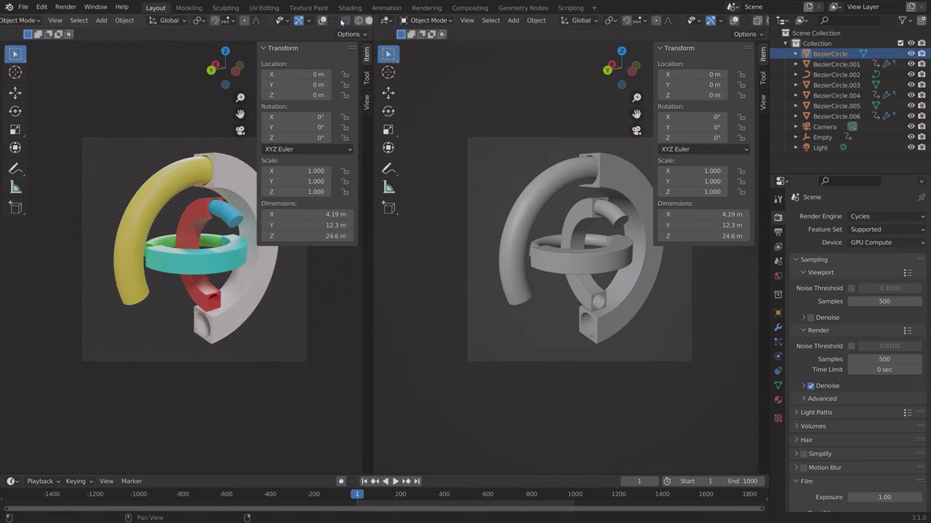
{"action": "left_click", "coordinate": [339, 21]}
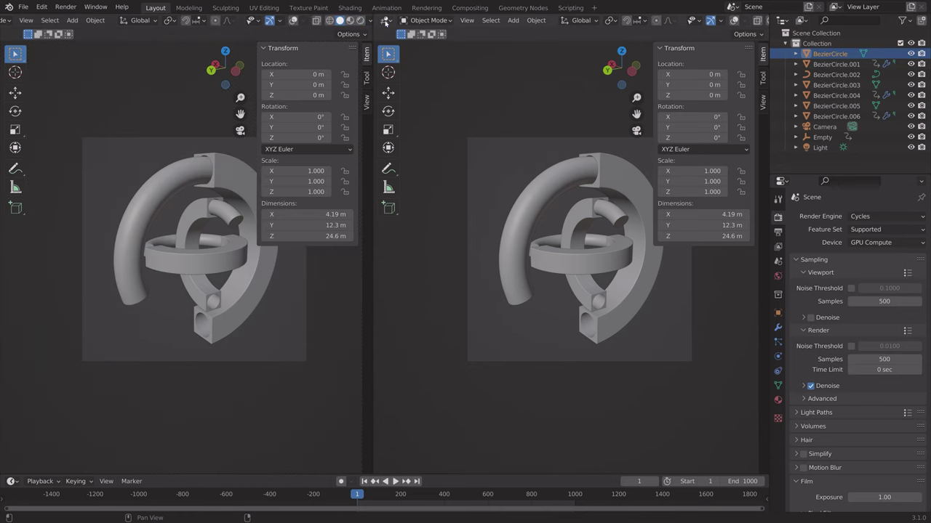
- Turn the second viewport into a widened Compositor area and enable Use Nodes
{"action": "left_click", "coordinate": [385, 20]}
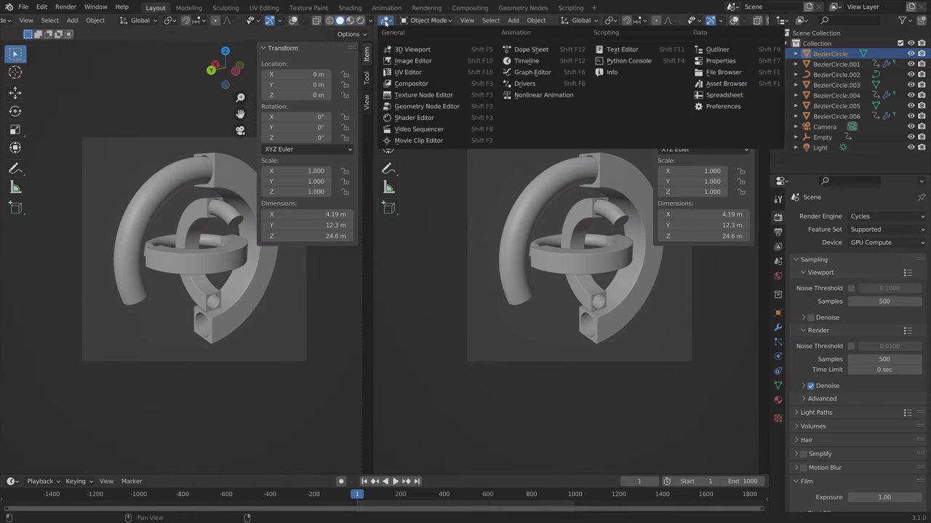
{"action": "left_click", "coordinate": [409, 83]}
{"action": "left_click_drag", "start_coordinate": [371, 127], "coordinate": [193, 135]}
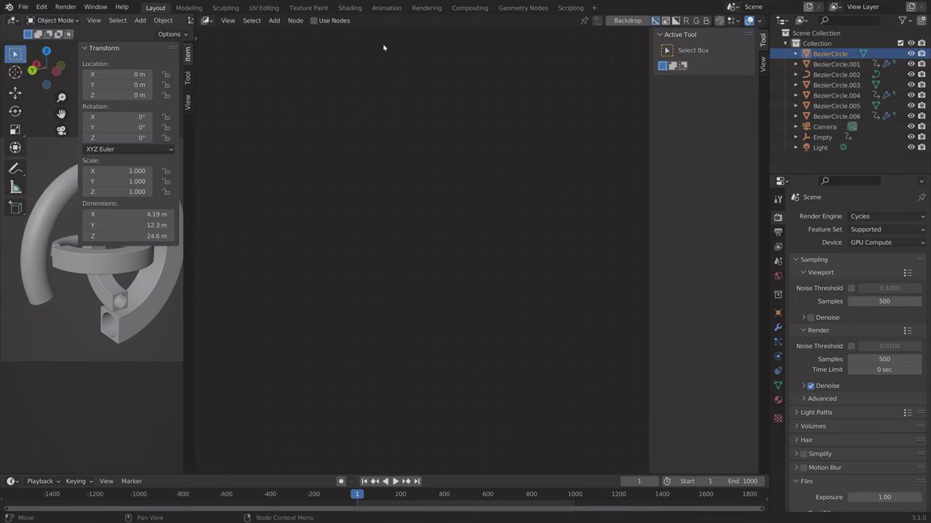
{"action": "left_click", "coordinate": [314, 21]}
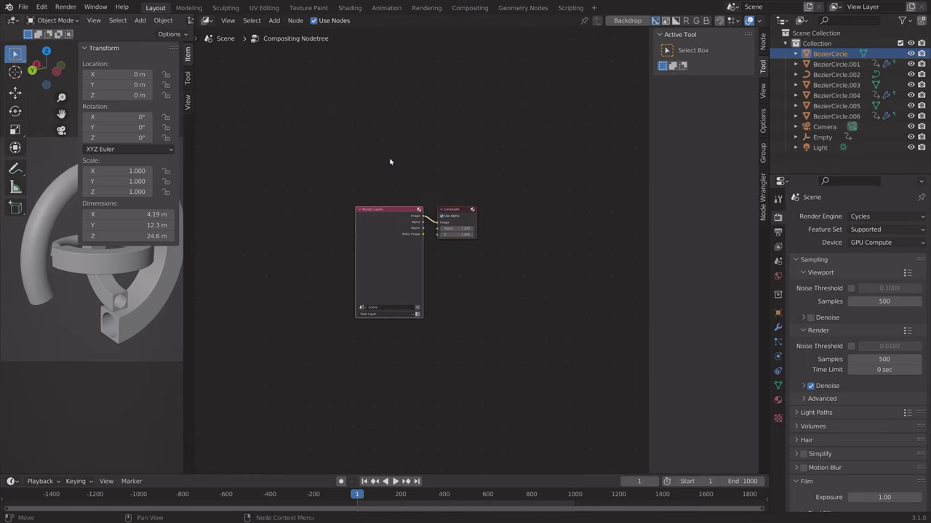
{"action": "scroll", "coordinate": [409, 222], "scroll_direction": "up", "scroll_amount": 4}
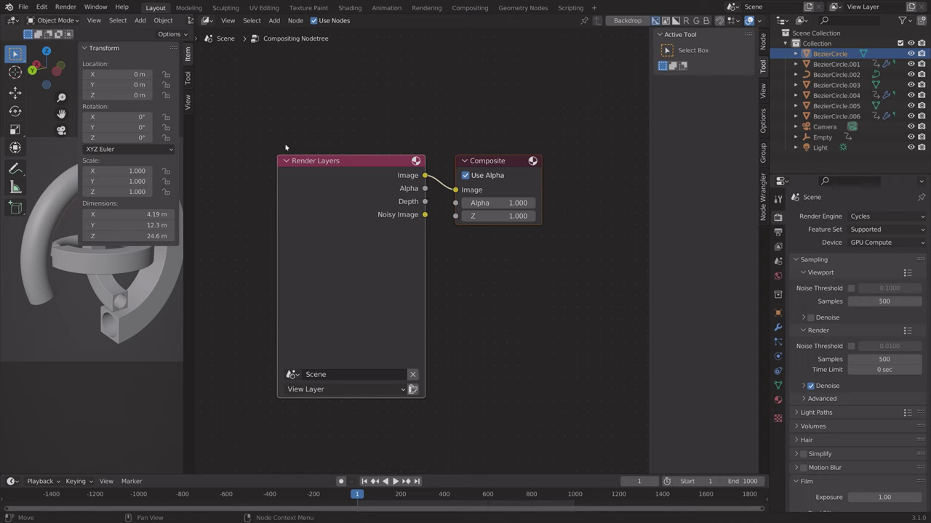
- Search the add-ons in the preferences for "node" and check that Node Wrangler is enabled
{"action": "left_click", "coordinate": [41, 7]}
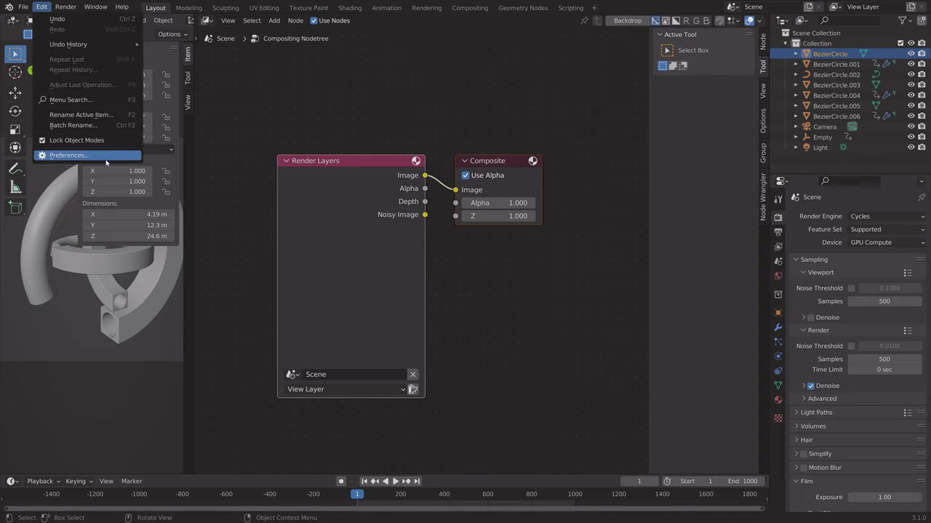
{"action": "left_click", "coordinate": [105, 155]}
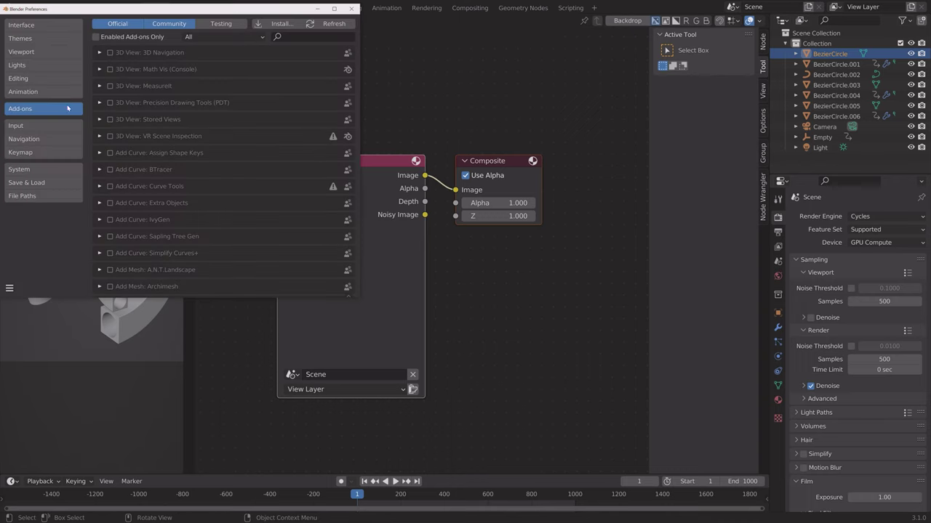
{"action": "left_click", "coordinate": [285, 37]}
{"action": "type", "text": "node"}
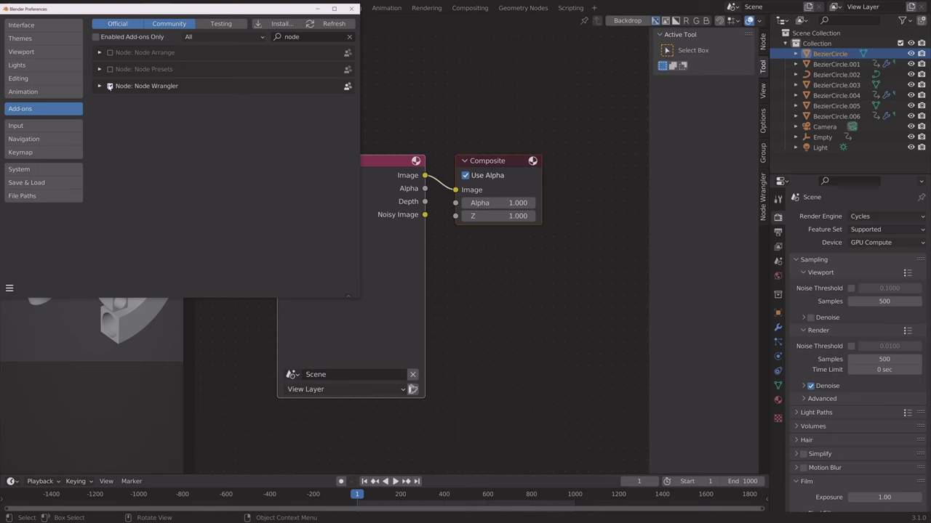
{"action": "left_click", "coordinate": [351, 9]}
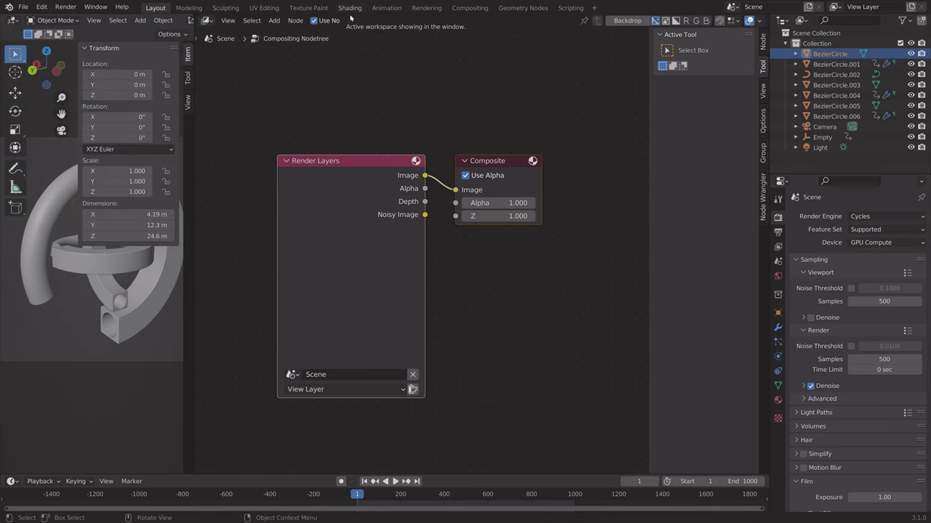
- Hide the compositor's sidebar and move the Composite node farther away from Render Layers
{"action": "key", "text": "n"}
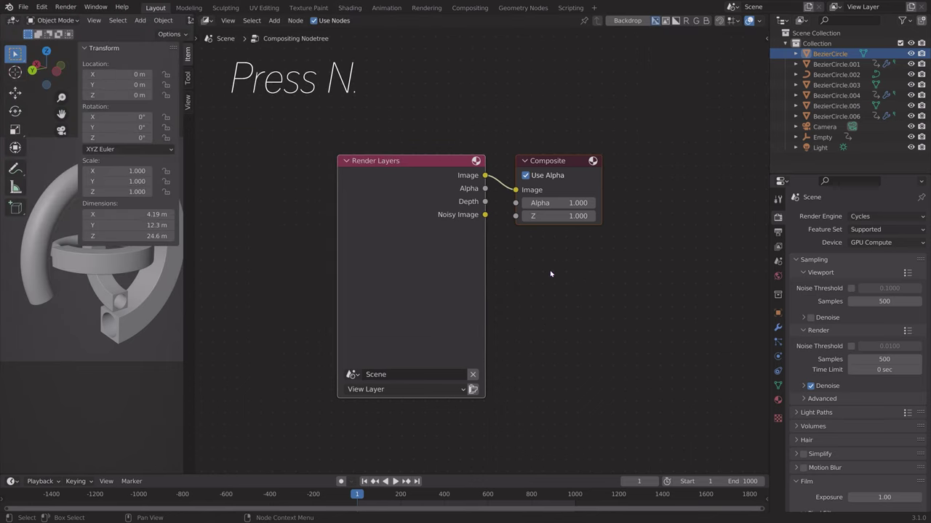
{"action": "middle_click_drag", "start_coordinate": [556, 283], "coordinate": [533, 276]}
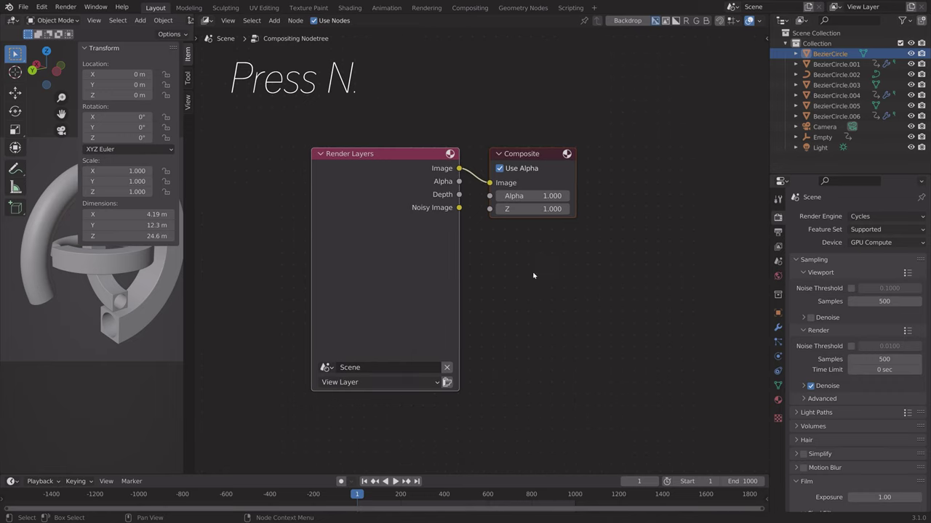
{"action": "left_click", "coordinate": [540, 156]}
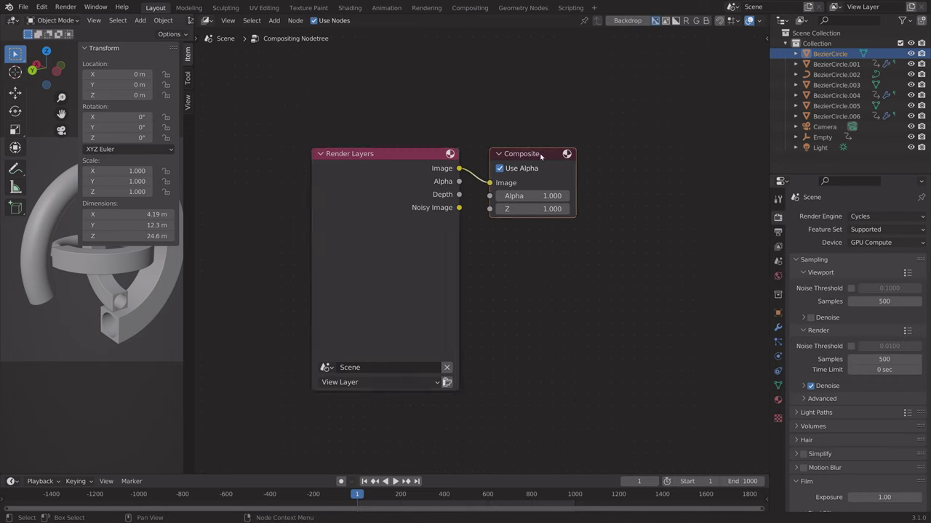
{"action": "left_click_drag", "start_coordinate": [540, 156], "coordinate": [668, 116]}
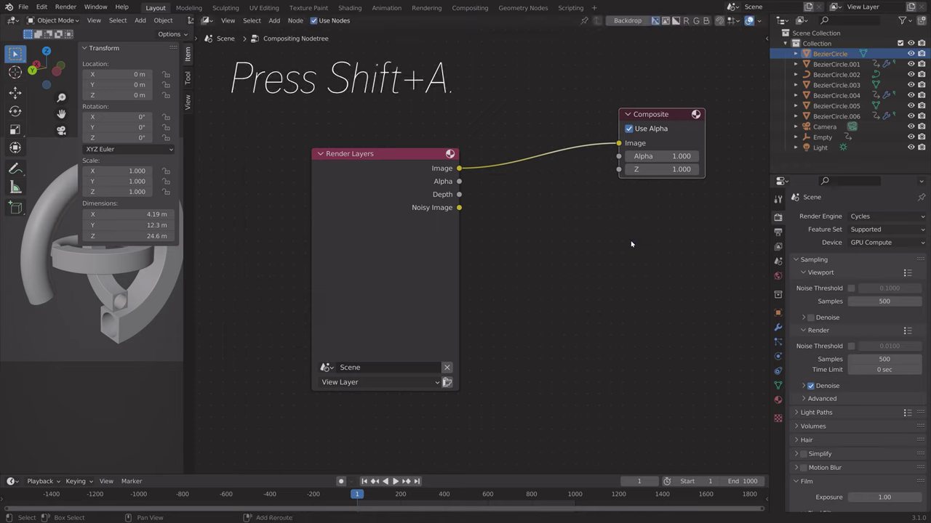
- Add a Viewer node below the Composite node and connect it through a reroute on the Render Layers image link
{"action": "key", "text": "shift+a"}
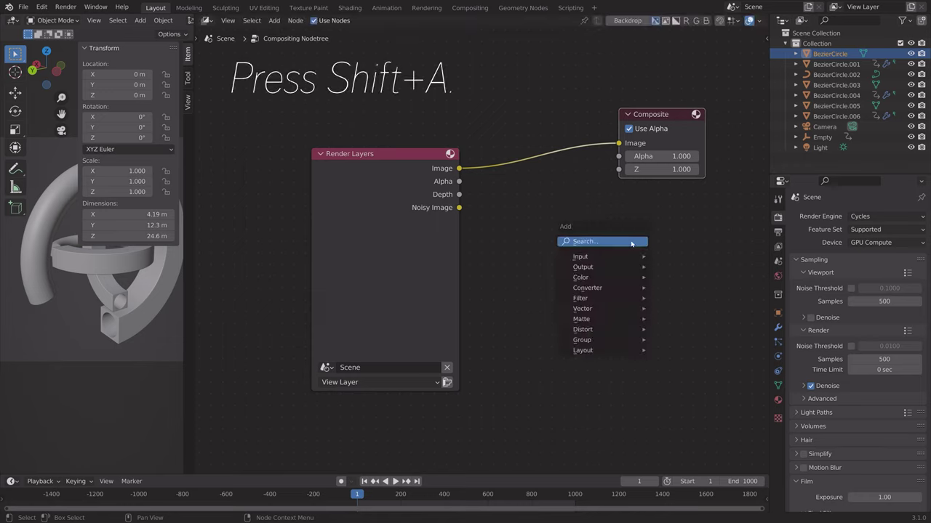
{"action": "type", "text": "view"}
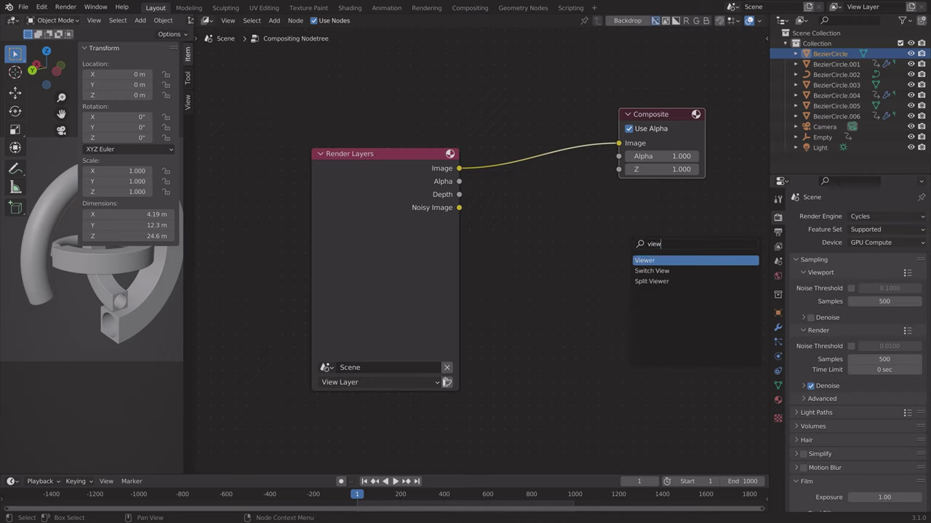
{"action": "key", "text": "Return"}
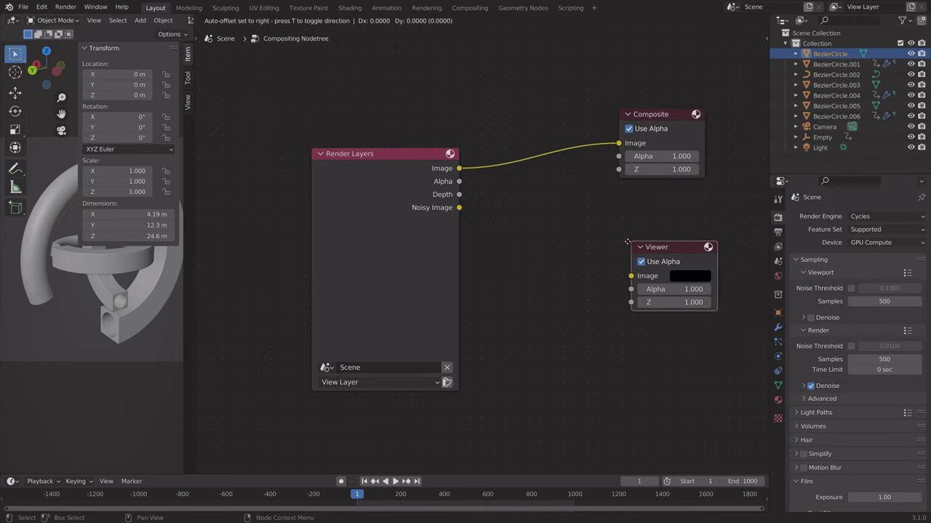
{"action": "left_click", "coordinate": [620, 200]}
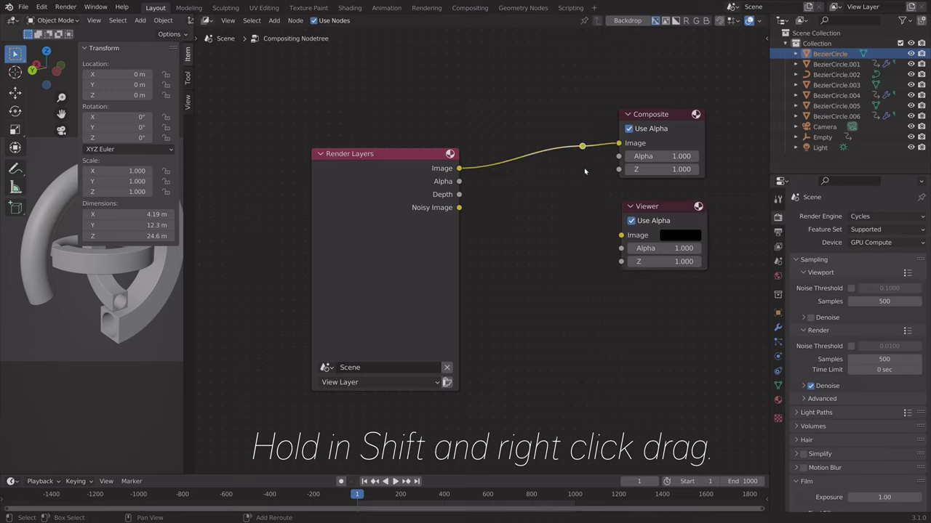
{"action": "left_click_drag", "start_coordinate": [582, 147], "coordinate": [620, 235]}
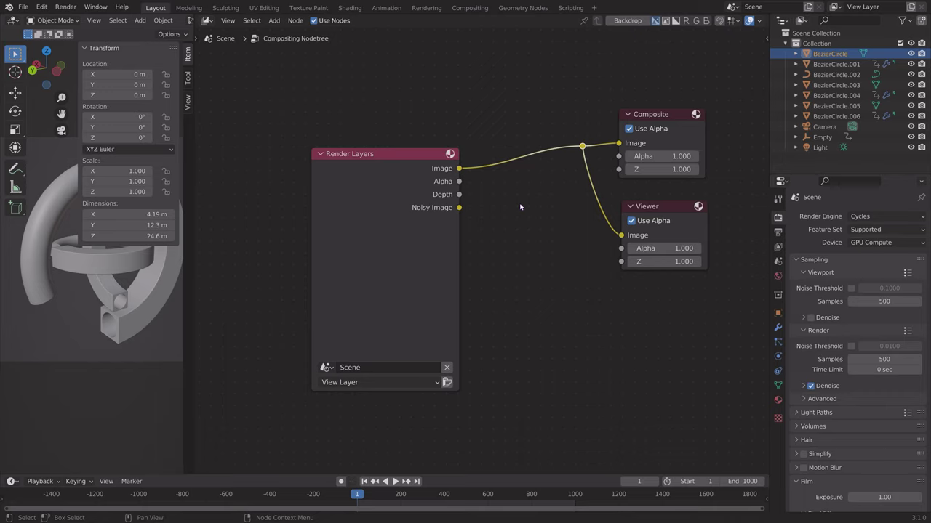
- Advance the animation to frame 27 and render that frame as an image
{"action": "mouse_move", "coordinate": [356, 495]}
{"action": "left_mouse_down"}
{"action": "mouse_move", "coordinate": [370, 494]}
{"action": "mouse_move", "coordinate": [361, 493]}
{"action": "left_mouse_up"}
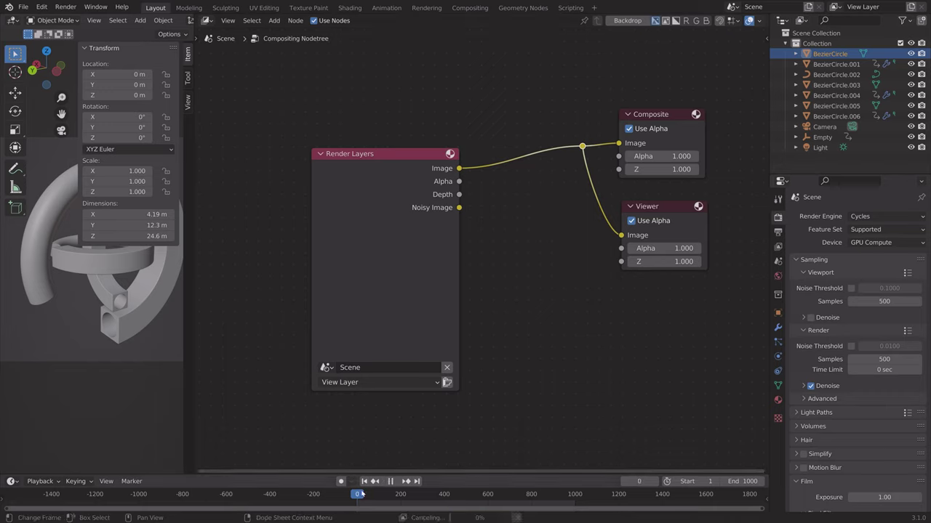
{"action": "key", "text": "space"}
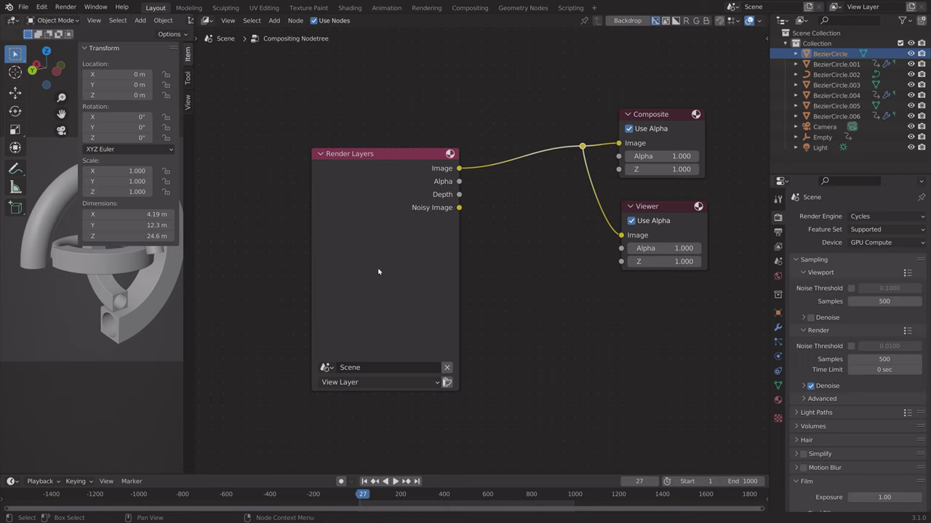
{"action": "left_click", "coordinate": [65, 7]}
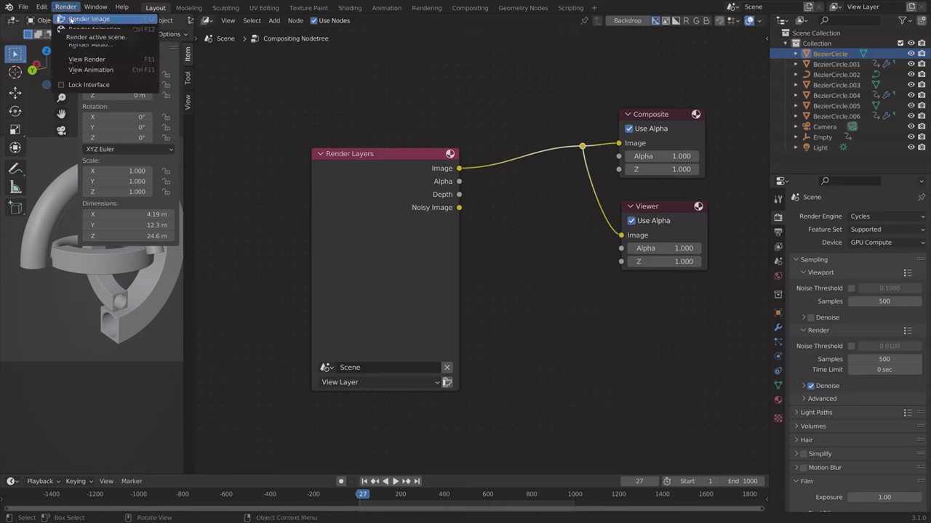
{"action": "left_click", "coordinate": [71, 20]}
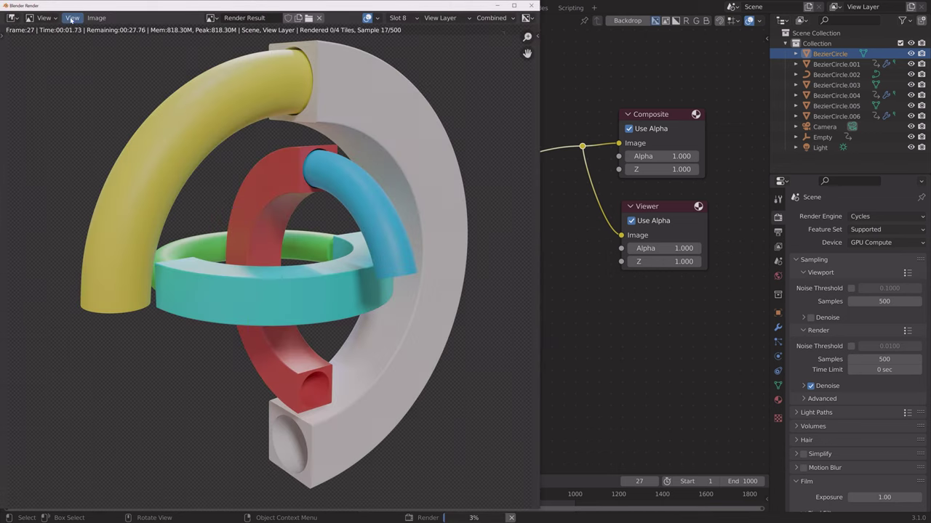
{"action": "left_click", "coordinate": [499, 6]}
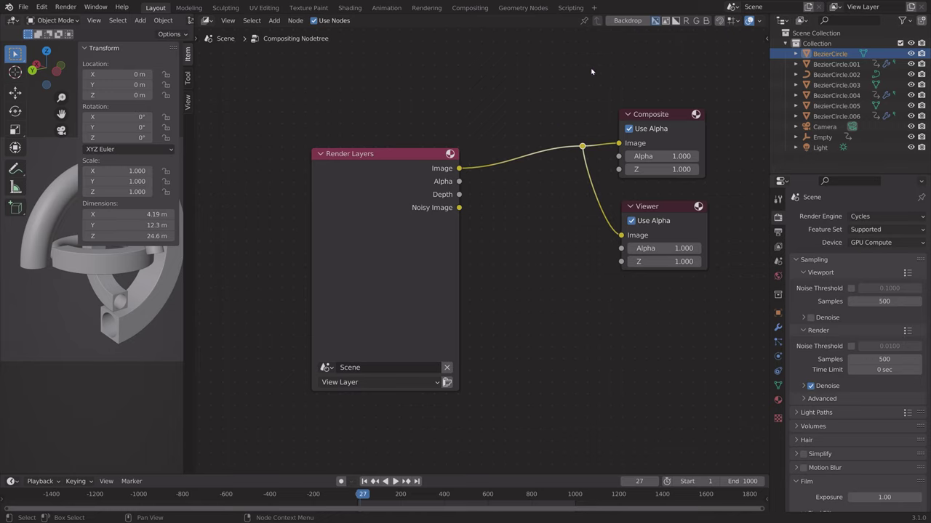
- Enable the compositor's backdrop and shrink the backdrop image behind the nodes
{"action": "left_click", "coordinate": [624, 20]}
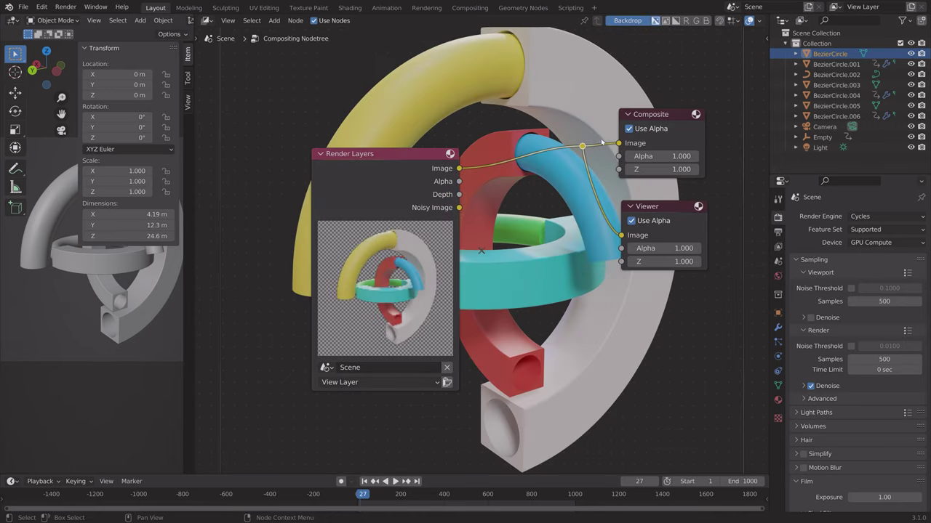
{"action": "scroll", "coordinate": [556, 205], "scroll_direction": "down", "scroll_amount": 1}
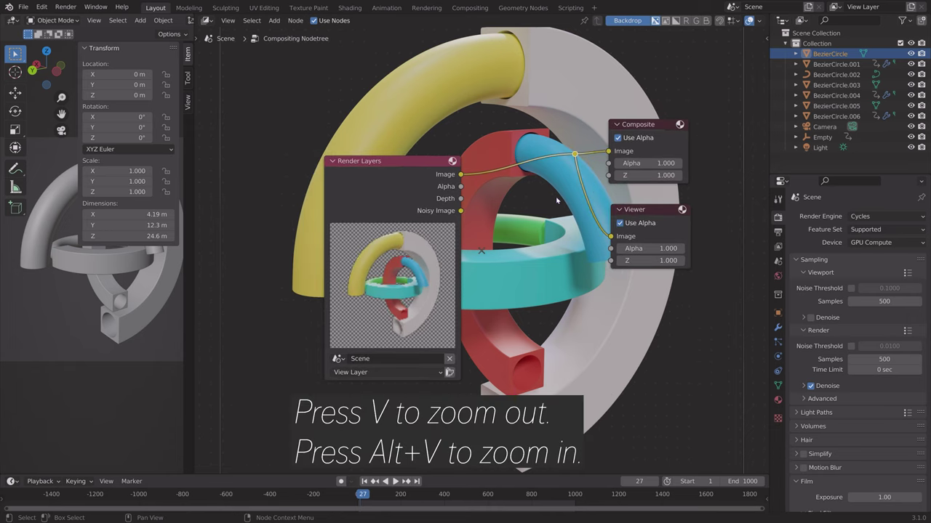
{"action": "key", "text": "v"}
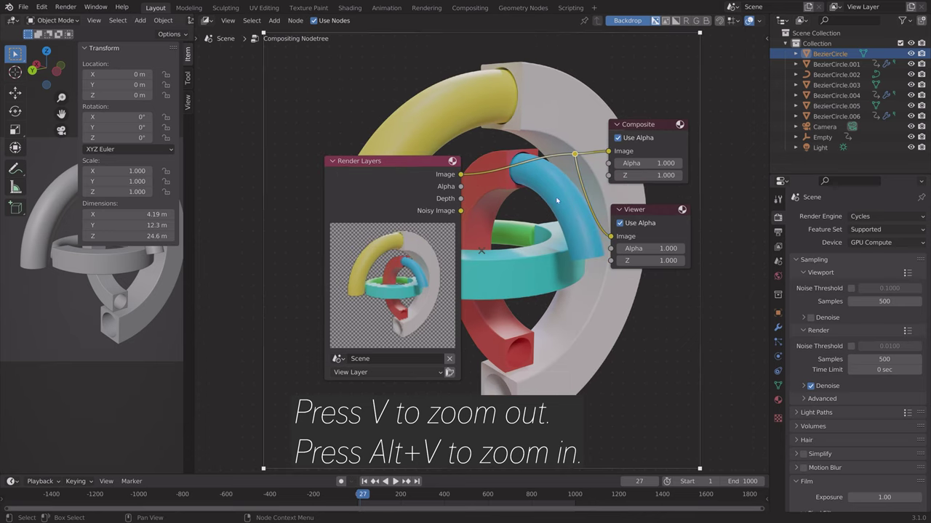
{"action": "key", "text": "v"}
{"action": "key", "text": "v"}
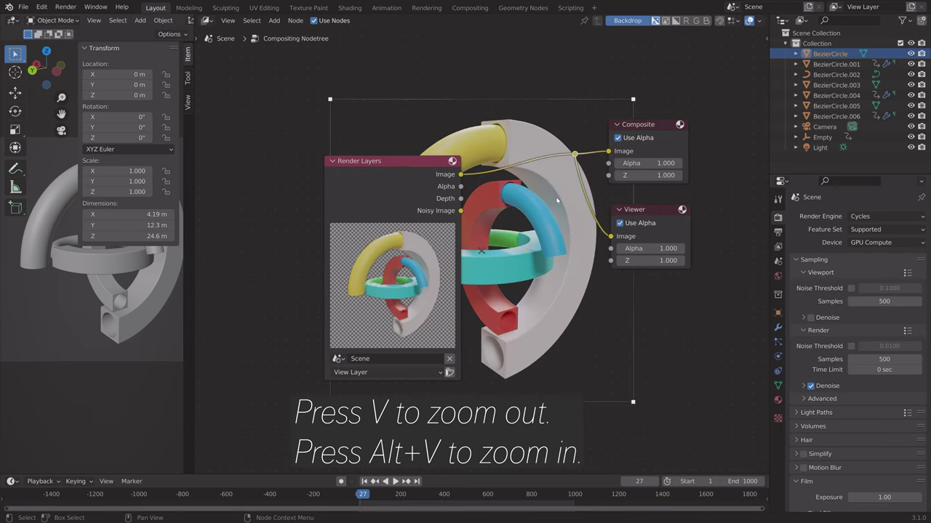
- Shrink the backdrop image and move it clear of the nodes, and shift Render Layers farther from the reroute
{"action": "key", "text": "alt+v"}
{"action": "key", "text": "alt+v"}
{"action": "key", "text": "v"}
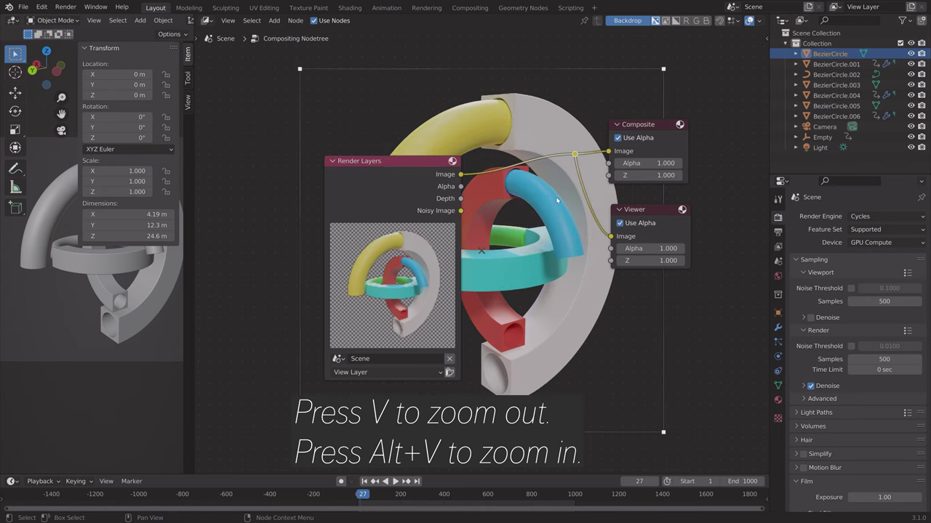
{"action": "key", "text": "v"}
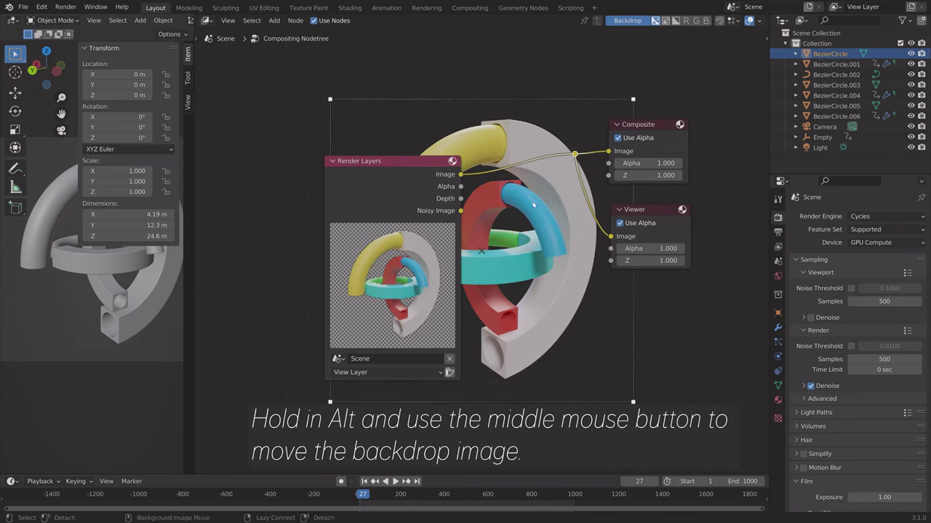
{"action": "middle_click_drag", "start_coordinate": [538, 210], "coordinate": [685, 317], "text": "alt"}
{"action": "scroll", "coordinate": [685, 317], "scroll_direction": "down", "scroll_amount": 1}
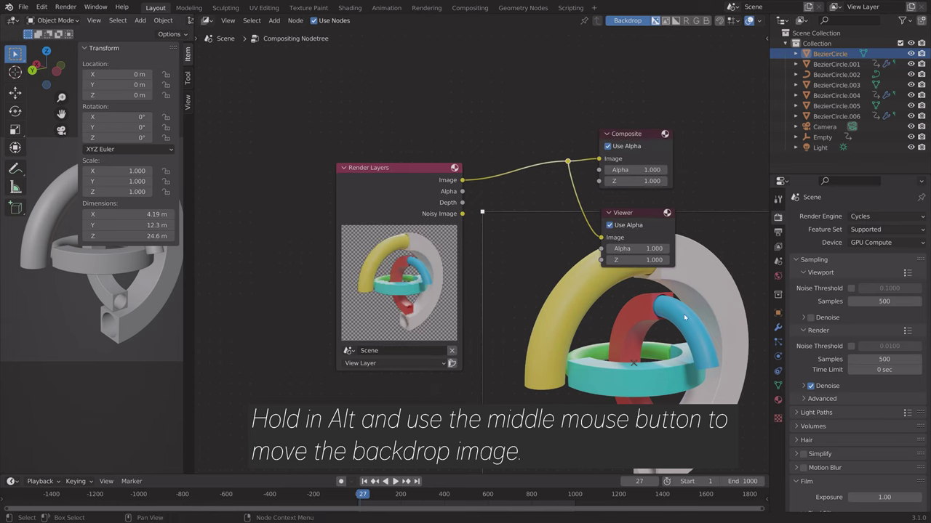
{"action": "middle_click_drag", "start_coordinate": [484, 185], "coordinate": [417, 113]}
{"action": "mouse_move", "coordinate": [666, 335]}
{"action": "middle_mouse_down", "text": "alt"}
{"action": "mouse_move", "coordinate": [652, 320]}
{"action": "mouse_move", "coordinate": [677, 331]}
{"action": "middle_mouse_up", "text": "alt"}
{"action": "key", "text": "v"}
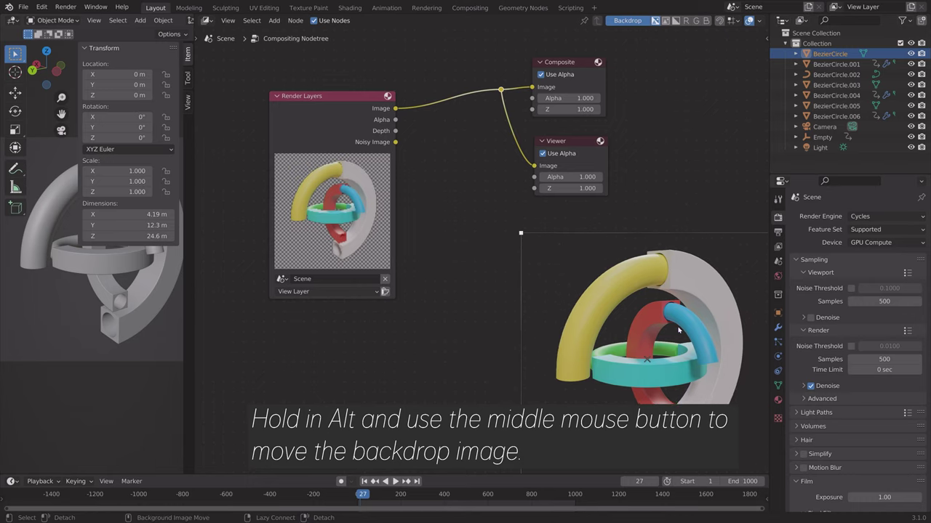
{"action": "left_click_drag", "start_coordinate": [520, 232], "coordinate": [577, 294]}
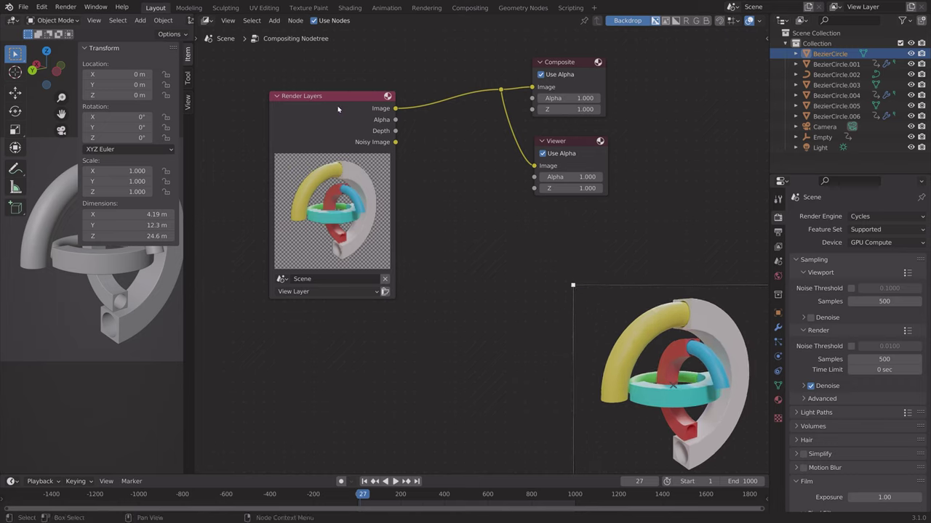
{"action": "left_click_drag", "start_coordinate": [337, 109], "coordinate": [309, 111]}
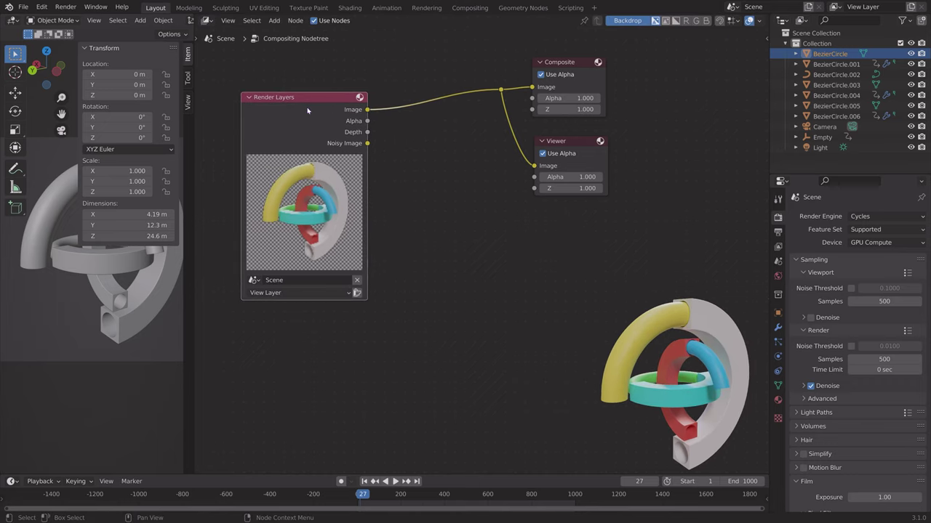
- Insert a Hue Saturation Value node on the link between Render Layers and the reroute
{"action": "key", "text": "shift+a"}
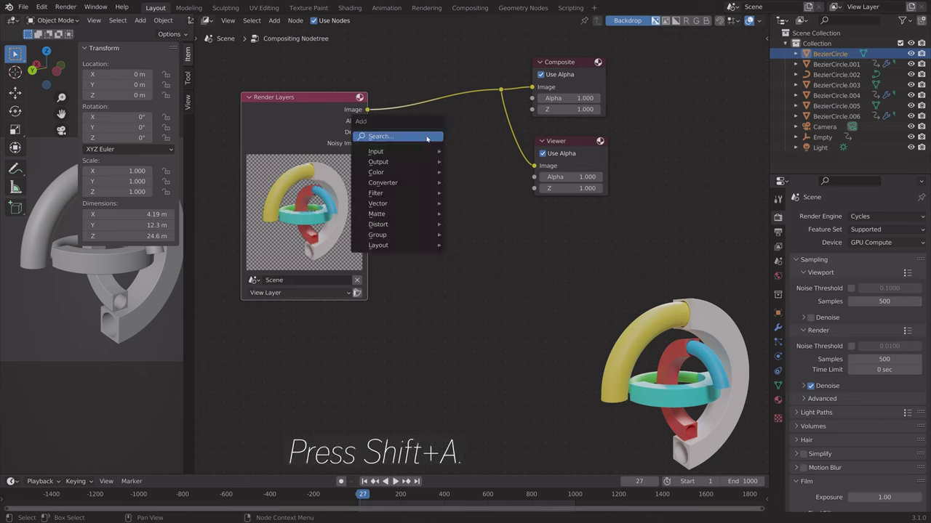
{"action": "mouse_move", "coordinate": [430, 174]}
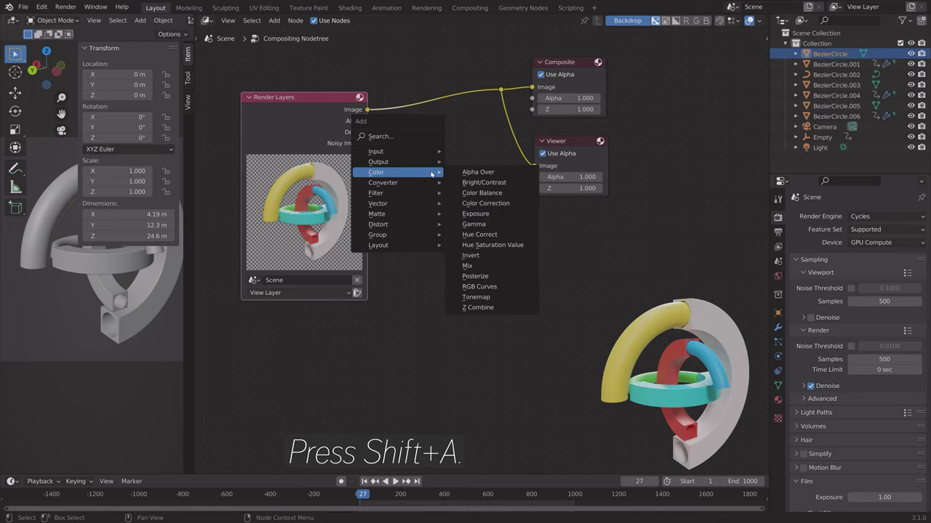
{"action": "left_click", "coordinate": [489, 245]}
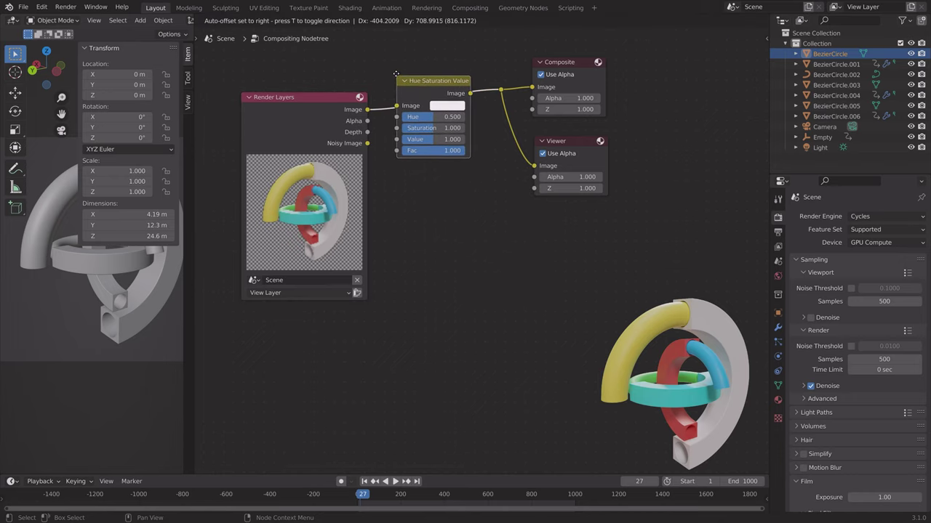
{"action": "left_click", "coordinate": [399, 64]}
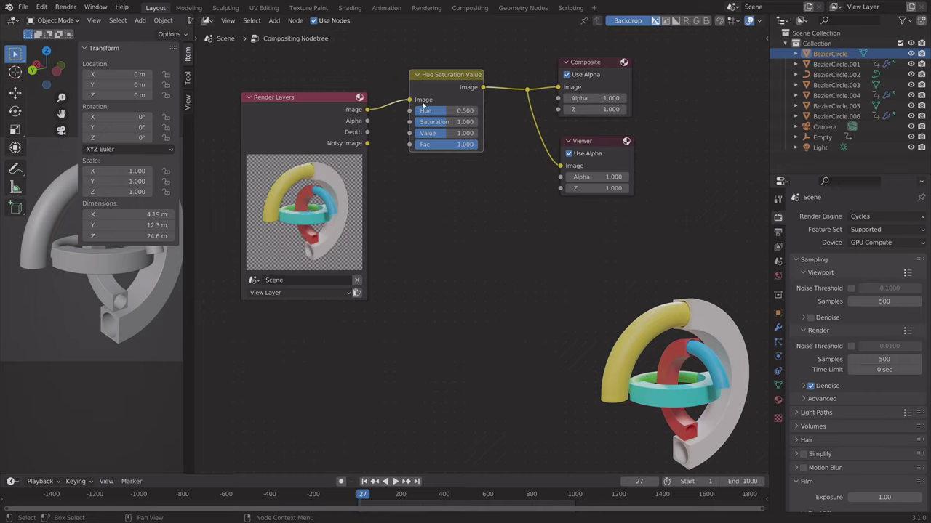
- Set the Hue Saturation Value node to hue 0.500, saturation 1.037 and value 1.184, and render the current frame
{"action": "mouse_move", "coordinate": [445, 121]}
{"action": "left_mouse_down"}
{"action": "mouse_move", "coordinate": [465, 121]}
{"action": "mouse_move", "coordinate": [449, 122]}
{"action": "left_mouse_up"}
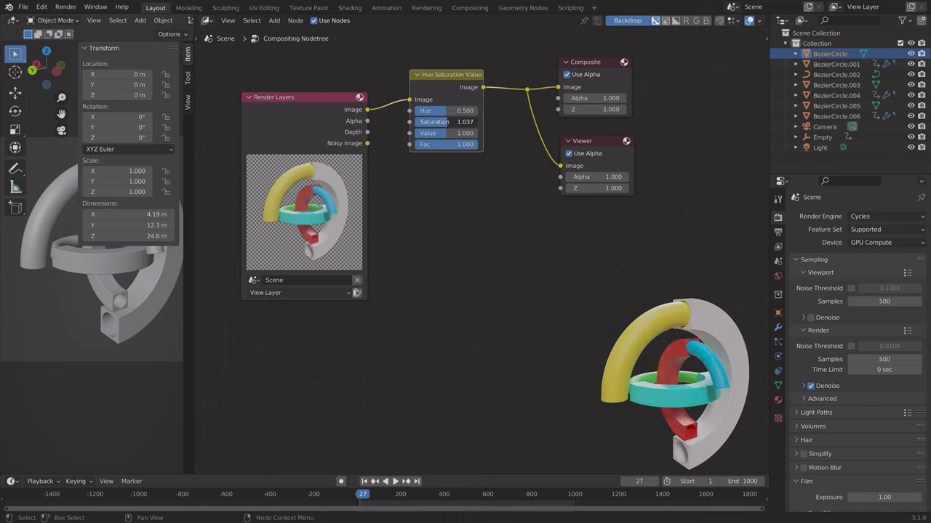
{"action": "left_click_drag", "start_coordinate": [451, 110], "coordinate": [478, 144]}
{"action": "left_click", "coordinate": [445, 110]}
{"action": "type", "text": "0.5"}
{"action": "key", "text": "Return"}
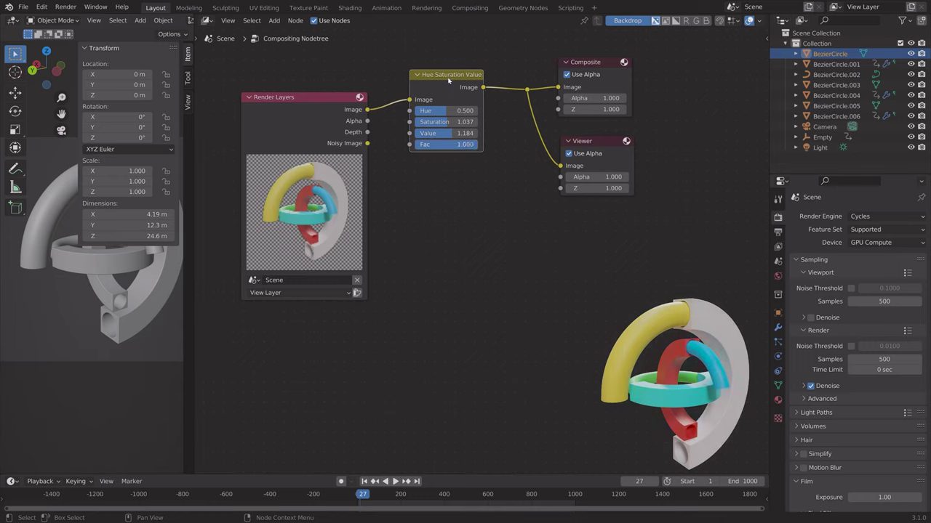
{"action": "key", "text": "F12"}
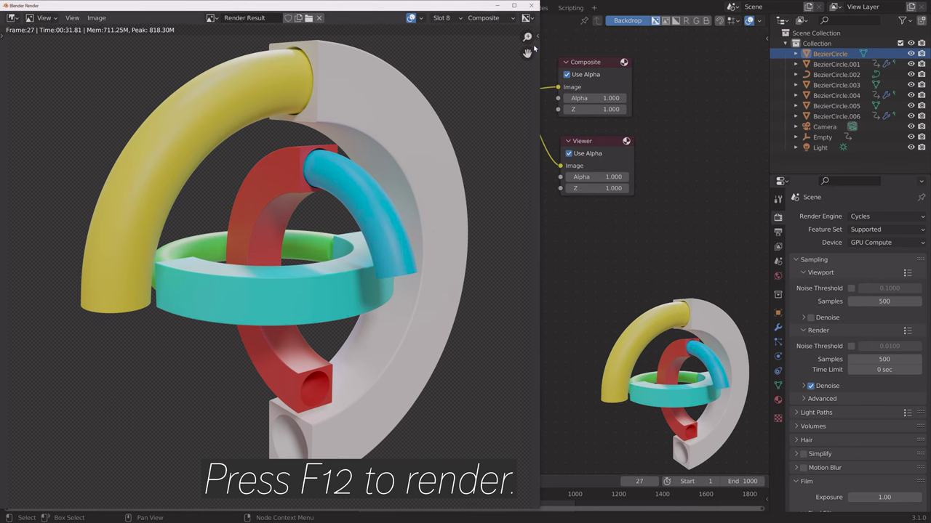
{"action": "left_click", "coordinate": [531, 5]}
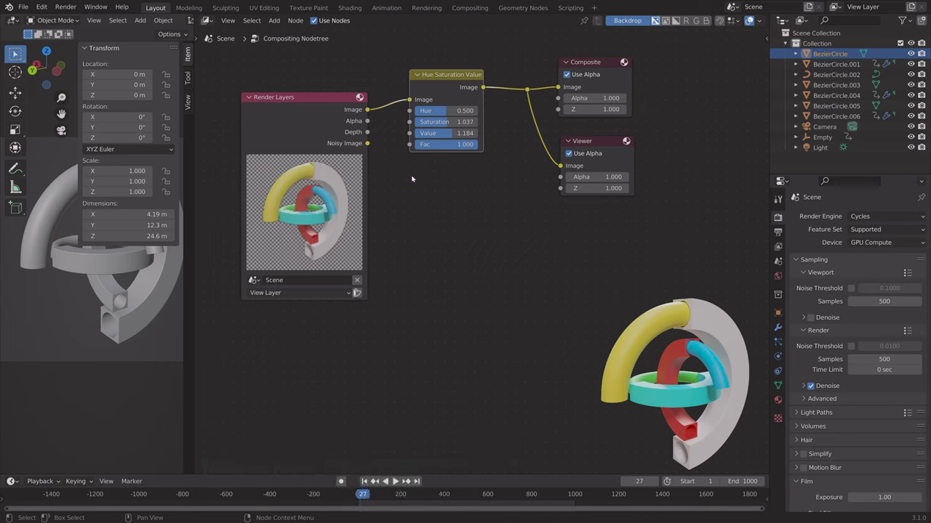
- Replace the Hue Saturation Value node with a Denoise node on the Render Layers image link
{"action": "key", "text": "ctrl+x"}
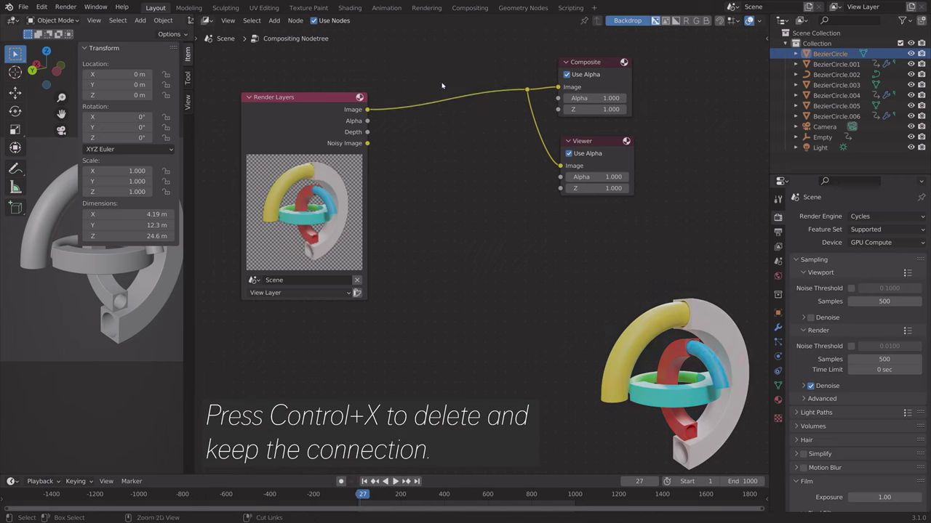
{"action": "key", "text": "shift+a"}
{"action": "mouse_move", "coordinate": [441, 83]}
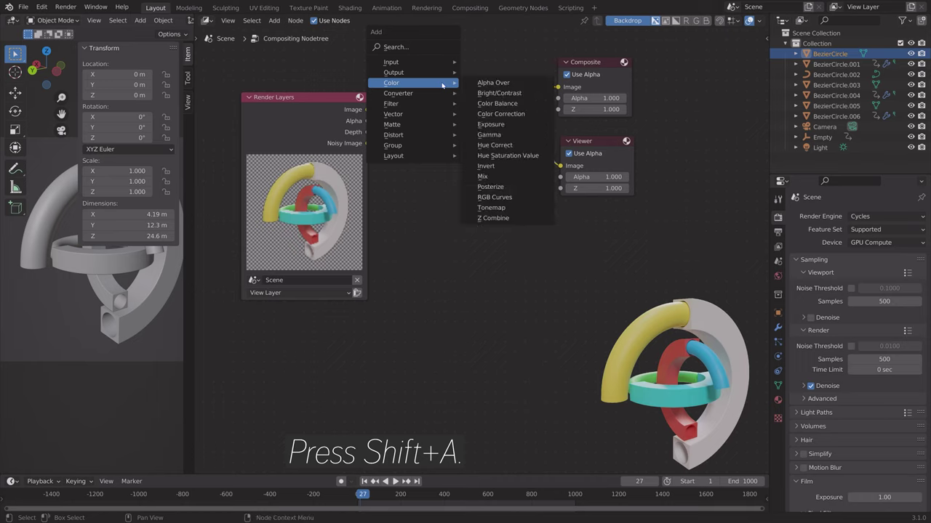
{"action": "left_click", "coordinate": [394, 47]}
{"action": "type", "text": "de"}
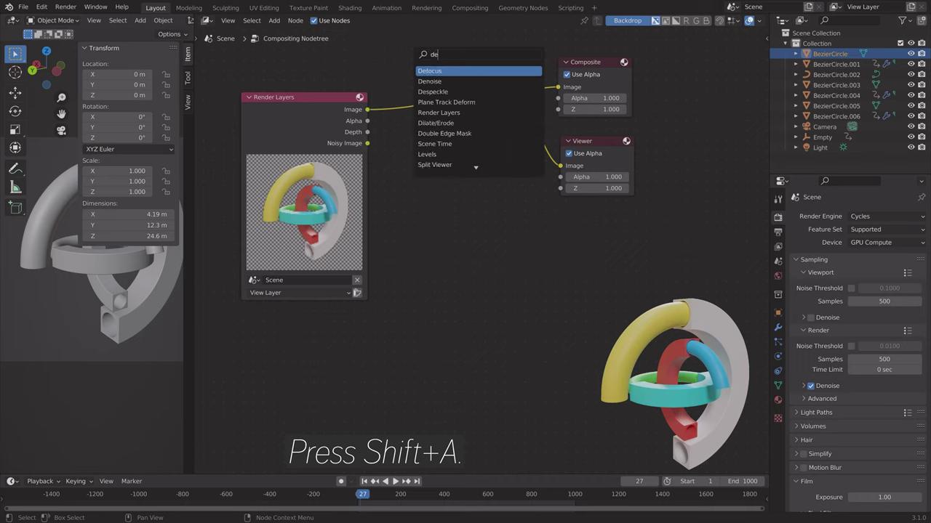
{"action": "key", "text": "Return"}
{"action": "left_click", "coordinate": [418, 95]}
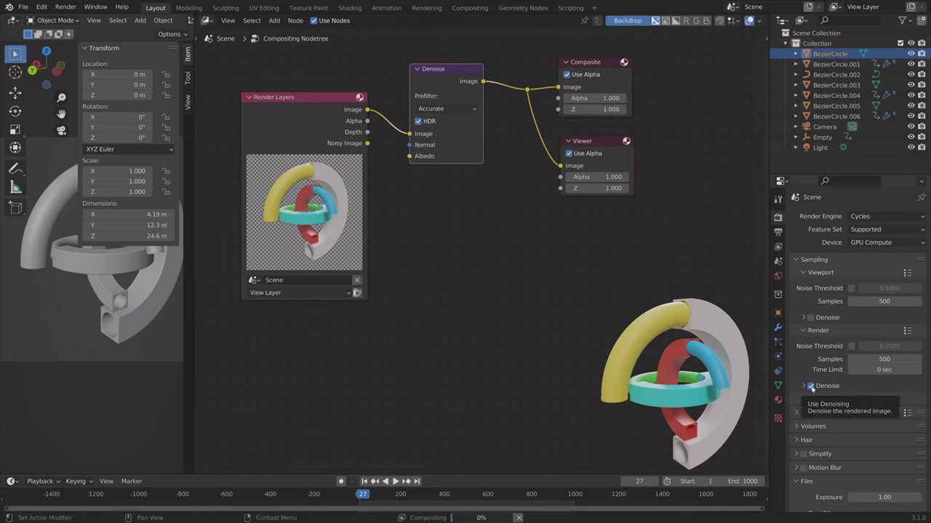
- Replace the Denoise node with a Hue Correct node on the Render Layers image link
{"action": "key", "text": "ctrl+x"}
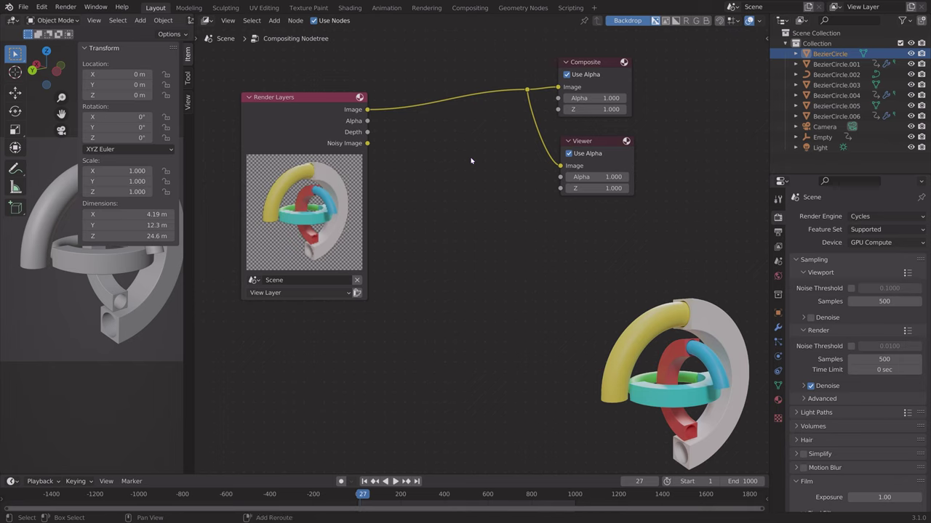
{"action": "key", "text": "shift+a"}
{"action": "mouse_move", "coordinate": [458, 192]}
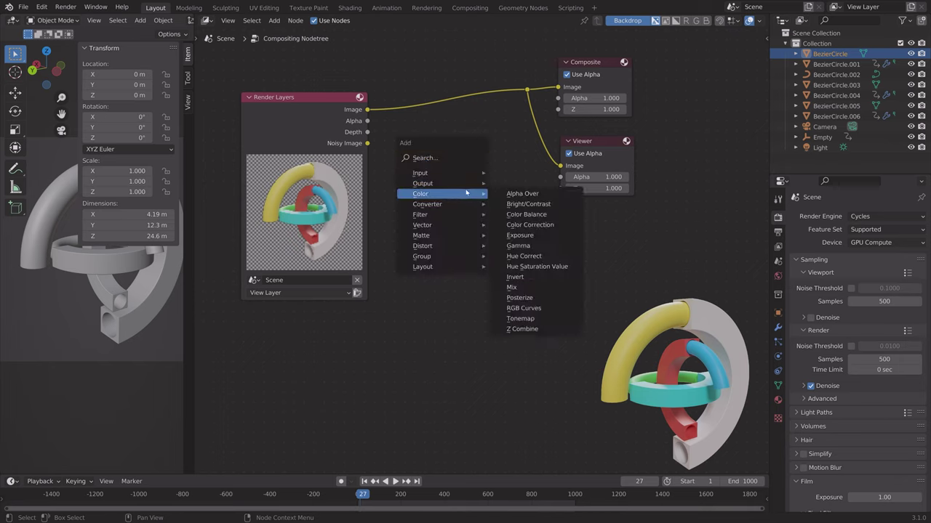
{"action": "left_click", "coordinate": [524, 256]}
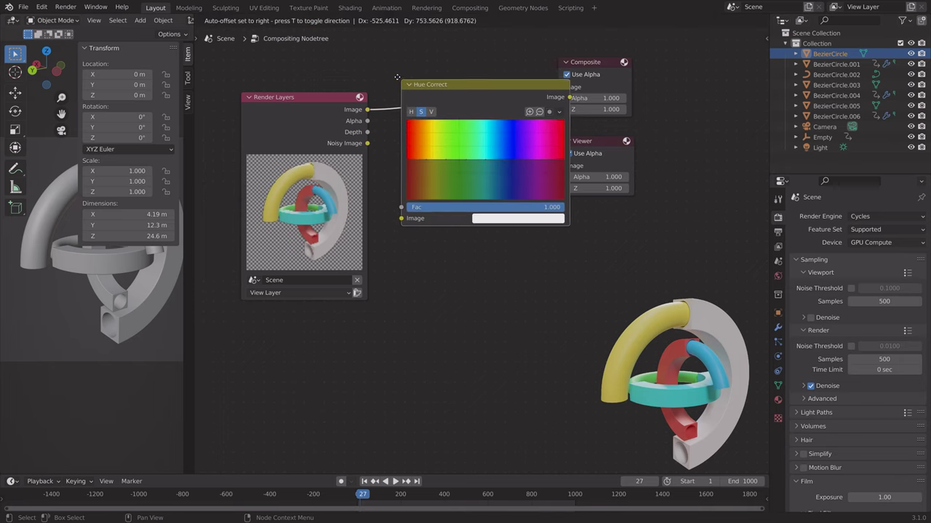
{"action": "left_click", "coordinate": [389, 76]}
- Raise the Hue Correct saturation curve in the blues with a point at about X 0.637, Y 0.826
{"action": "left_click", "coordinate": [673, 326]}
{"action": "scroll", "coordinate": [673, 326], "scroll_direction": "up", "scroll_amount": 1, "text": "alt"}
{"action": "key", "text": "v"}
{"action": "key", "text": "alt+v"}
{"action": "key", "text": "alt+v"}
{"action": "key", "text": "alt+v"}
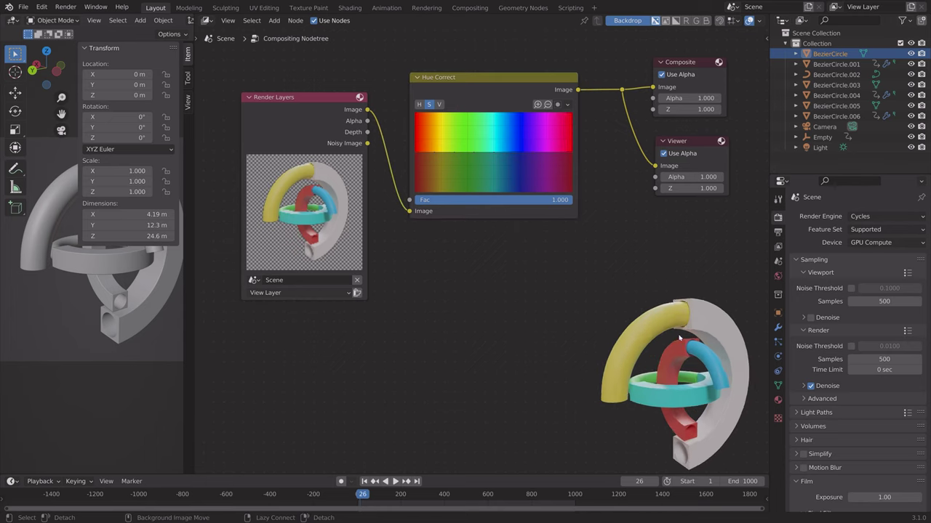
{"action": "mouse_move", "coordinate": [522, 154]}
{"action": "middle_mouse_down"}
{"action": "mouse_move", "coordinate": [522, 146]}
{"action": "mouse_move", "coordinate": [529, 159]}
{"action": "middle_mouse_up"}
{"action": "left_click_drag", "start_coordinate": [529, 159], "coordinate": [523, 133]}
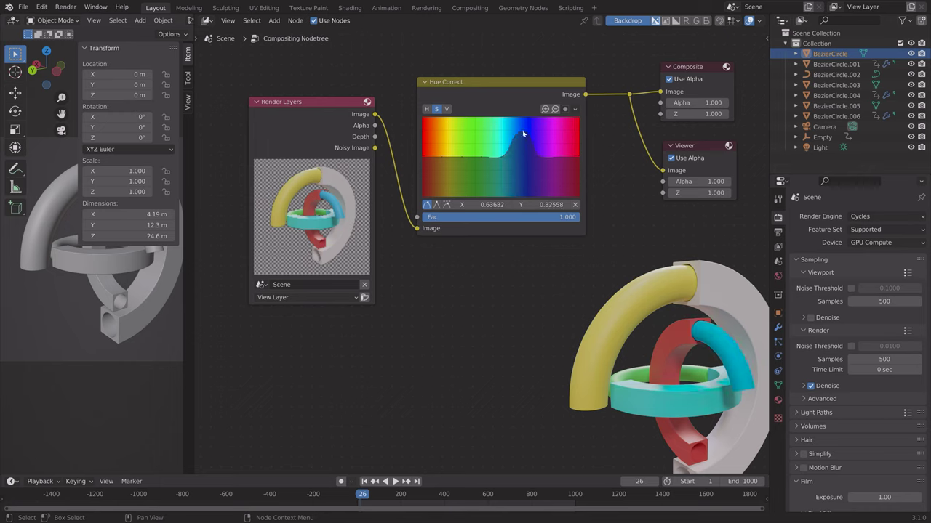
- Adjust the Hue Correct saturation curve in the reds and yellows, placing the yellow point at about X 0.126, Y 0.523
{"action": "left_click", "coordinate": [577, 155]}
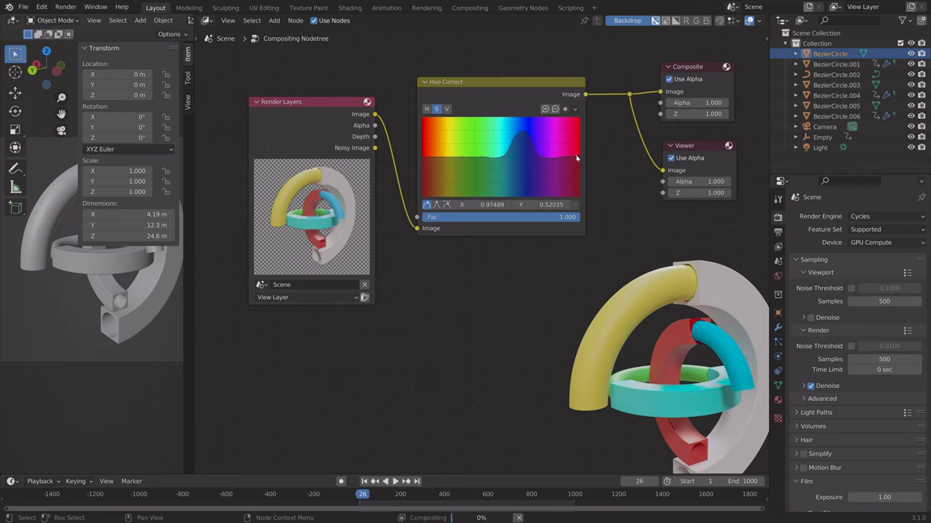
{"action": "left_click", "coordinate": [426, 155]}
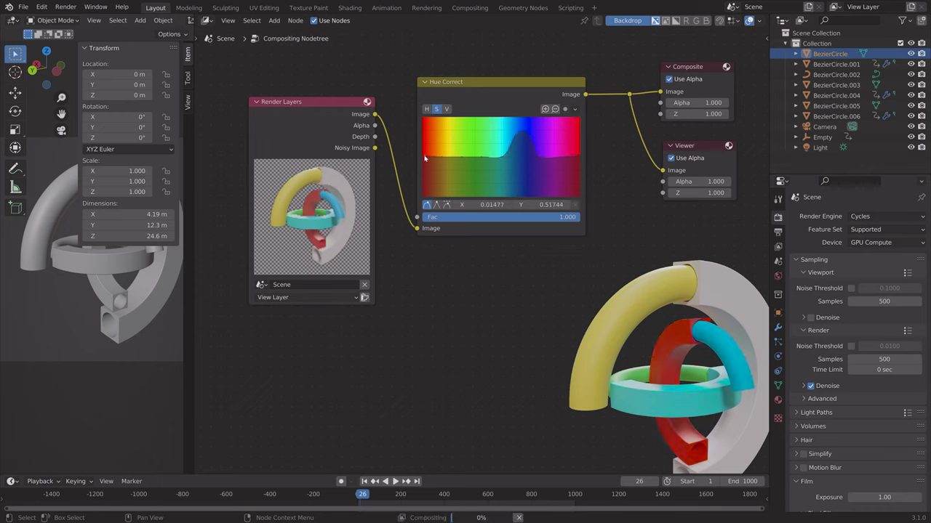
{"action": "left_click_drag", "start_coordinate": [457, 153], "coordinate": [442, 155]}
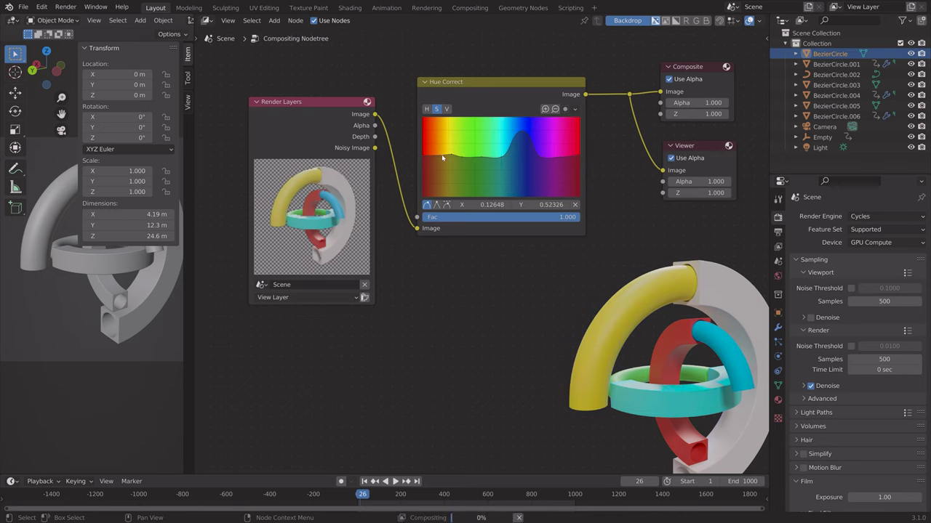
{"action": "scroll", "coordinate": [352, 283], "scroll_direction": "down", "scroll_amount": 3}
{"action": "scroll", "coordinate": [511, 270], "scroll_direction": "up", "scroll_amount": 3}
- Replace the Hue Correct node with a Glare node on the Render Layers image link
{"action": "left_click", "coordinate": [500, 87]}
{"action": "key", "text": "ctrl+x"}
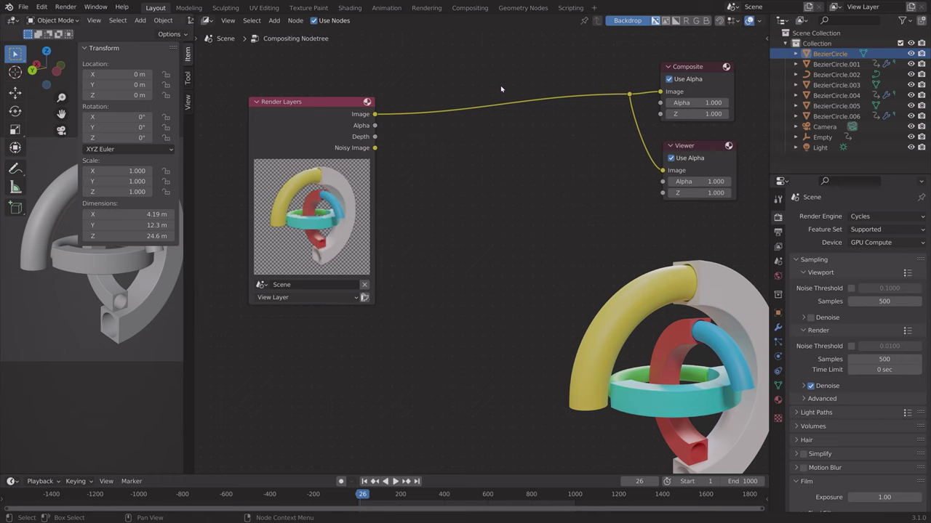
{"action": "key", "text": "shift+a"}
{"action": "mouse_move", "coordinate": [495, 104]}
{"action": "left_click", "coordinate": [559, 209]}
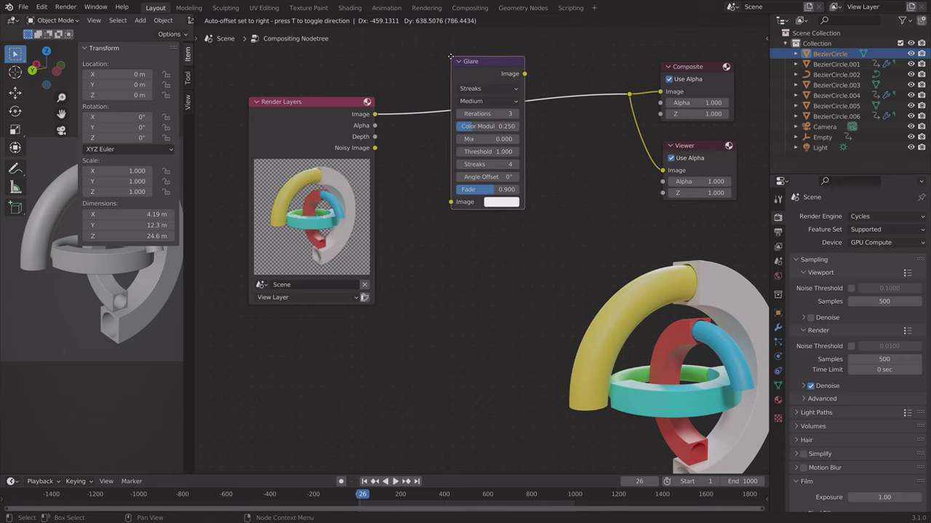
{"action": "left_click", "coordinate": [487, 106]}
- Set the Glare node to Ghosts at High quality, trying 5 and 2 iterations before returning to 3
{"action": "left_click", "coordinate": [484, 89]}
{"action": "left_click", "coordinate": [476, 101]}
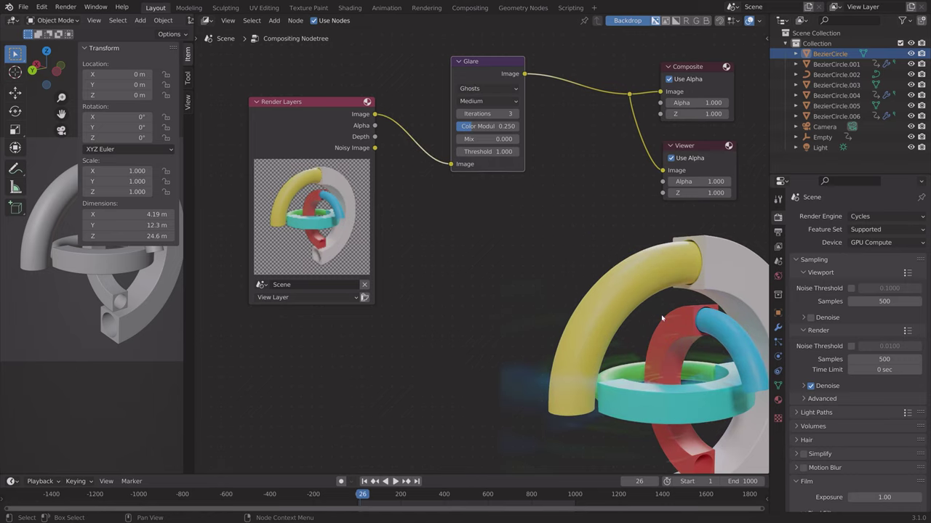
{"action": "left_click_drag", "start_coordinate": [479, 114], "coordinate": [508, 114]}
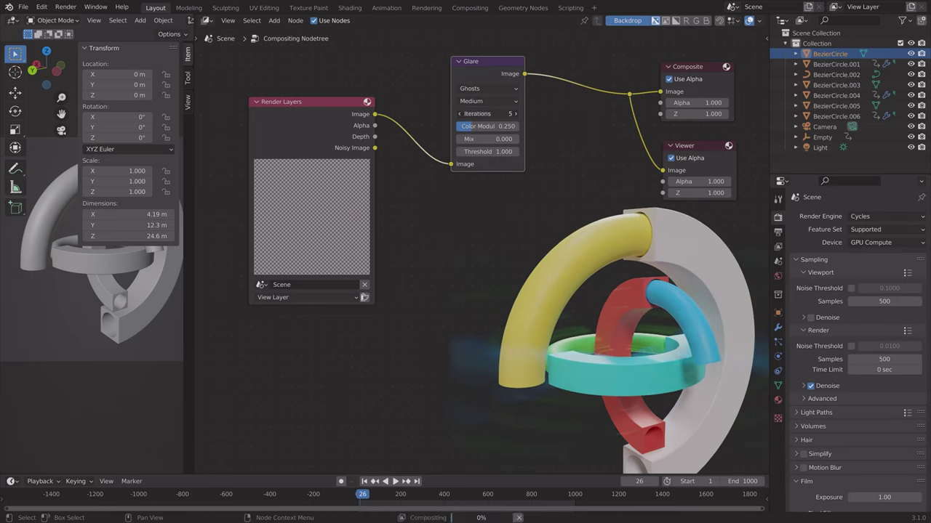
{"action": "key", "text": "ctrl+z"}
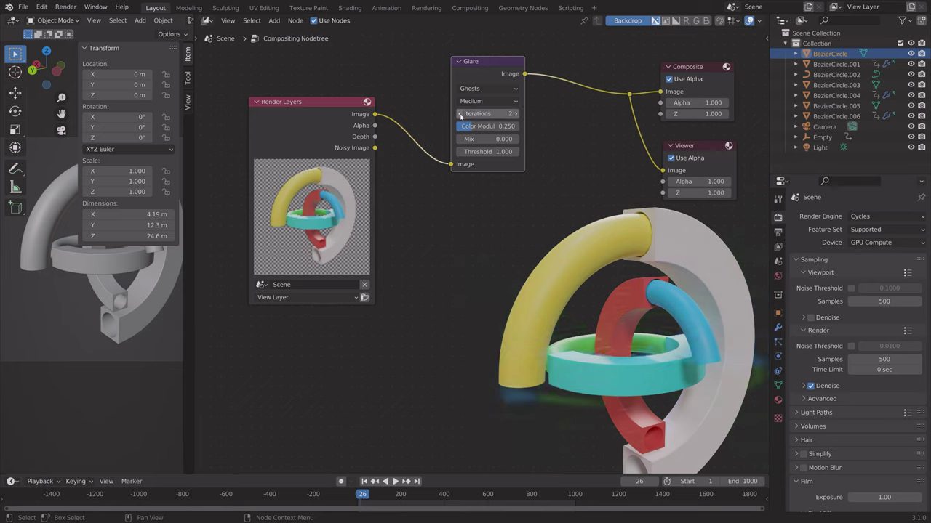
{"action": "left_click", "coordinate": [487, 101]}
{"action": "left_click", "coordinate": [492, 113]}
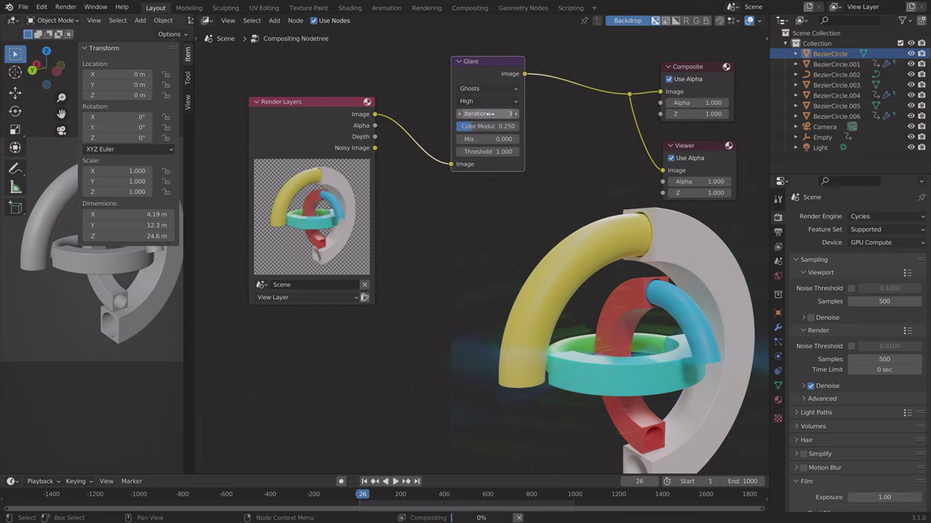
- Try the Fog Glow and Simple Star glare types on the Glare node, ending with Streaks at Low quality
{"action": "left_click", "coordinate": [488, 88]}
{"action": "left_click", "coordinate": [484, 102]}
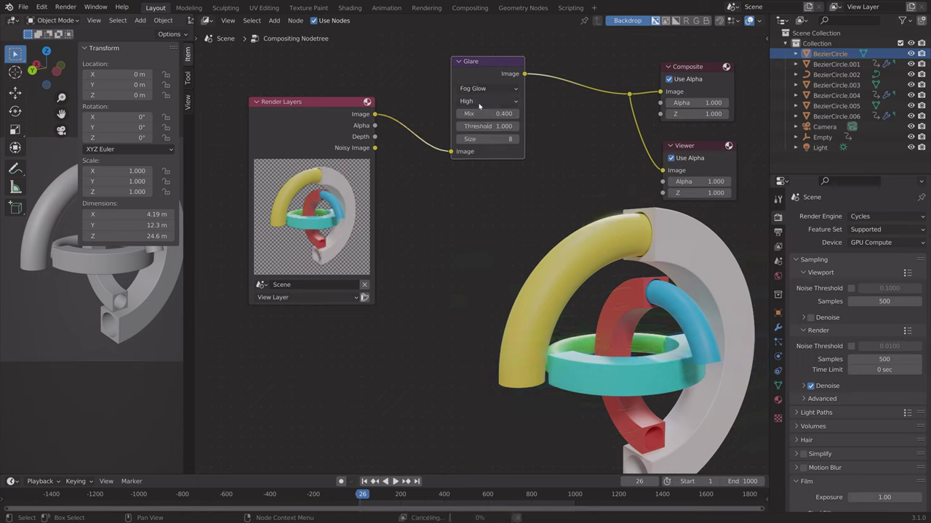
{"action": "left_click", "coordinate": [484, 88]}
{"action": "left_click", "coordinate": [485, 134]}
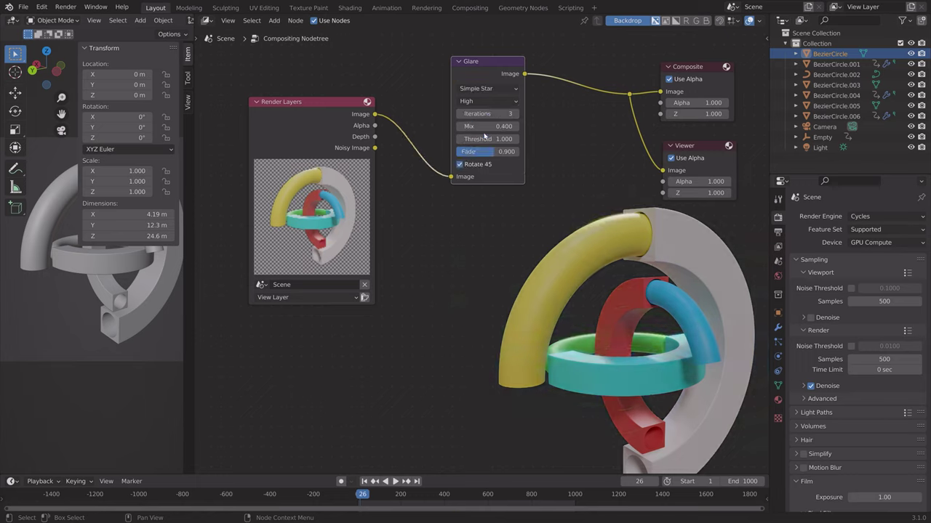
{"action": "left_click", "coordinate": [481, 90]}
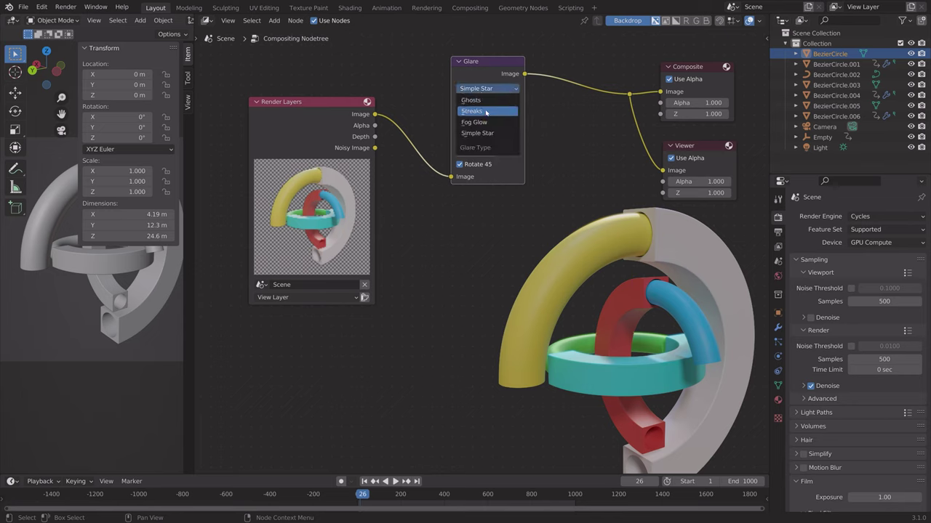
{"action": "left_click", "coordinate": [485, 111]}
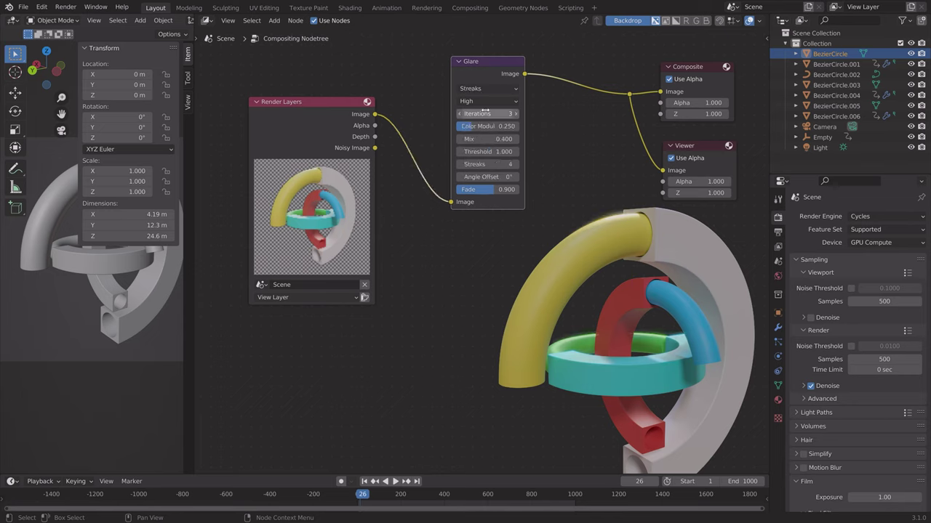
{"action": "left_click", "coordinate": [487, 101]}
{"action": "left_click", "coordinate": [486, 133]}
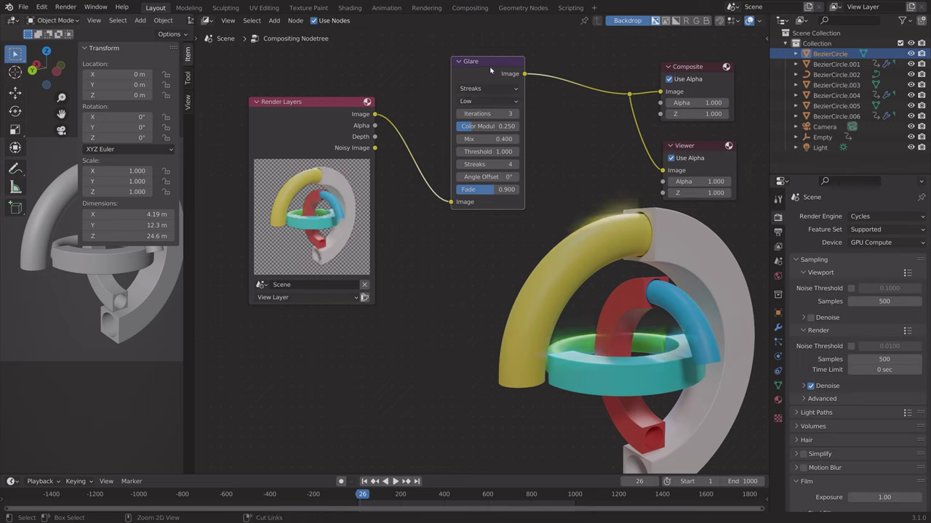
- Replace the Glare node with a Lens Distortion node on the Render Layers image link
{"action": "key", "text": "ctrl+x"}
{"action": "key", "text": "shift+a"}
{"action": "mouse_move", "coordinate": [480, 159]}
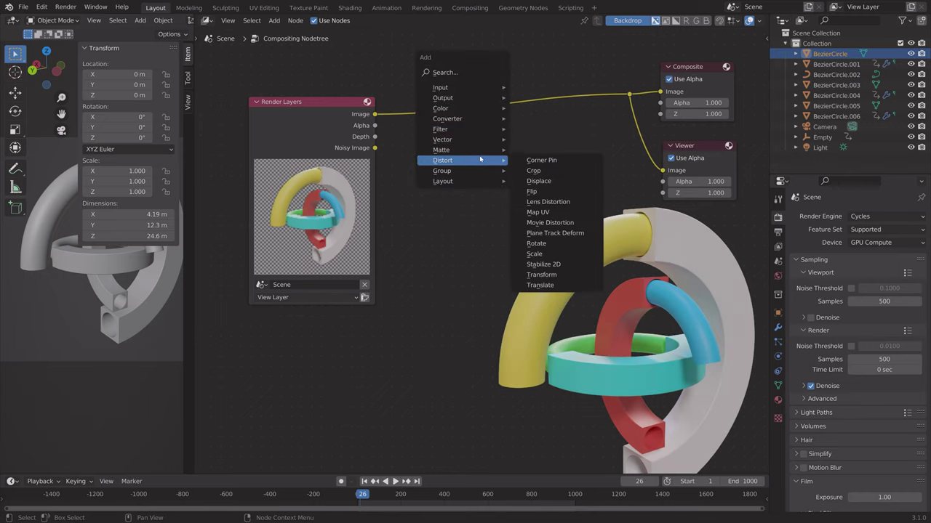
{"action": "left_click", "coordinate": [548, 201]}
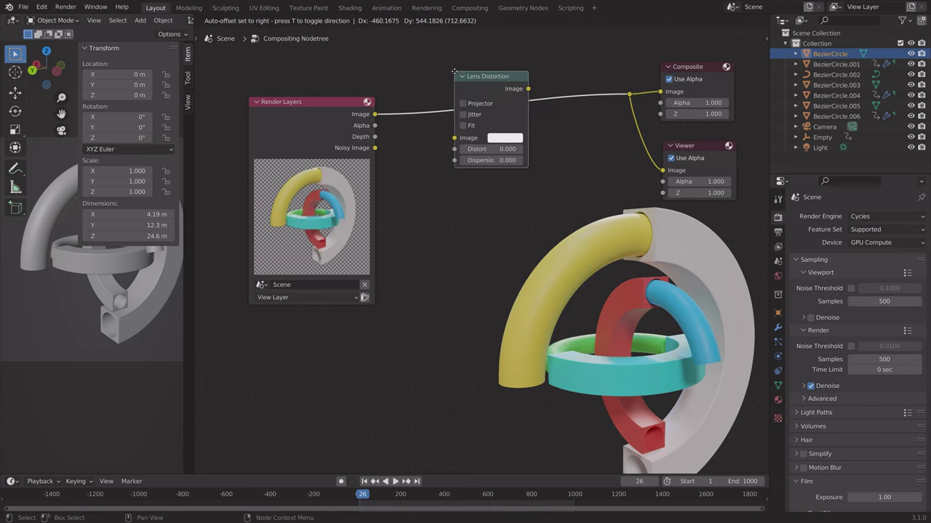
- Set the Lens Distortion node's Distort to 0.100 and Dispersion to 0.200
{"action": "left_click", "coordinate": [492, 148]}
{"action": "left_click_drag", "start_coordinate": [492, 147], "coordinate": [512, 147]}
{"action": "left_click", "coordinate": [517, 154]}
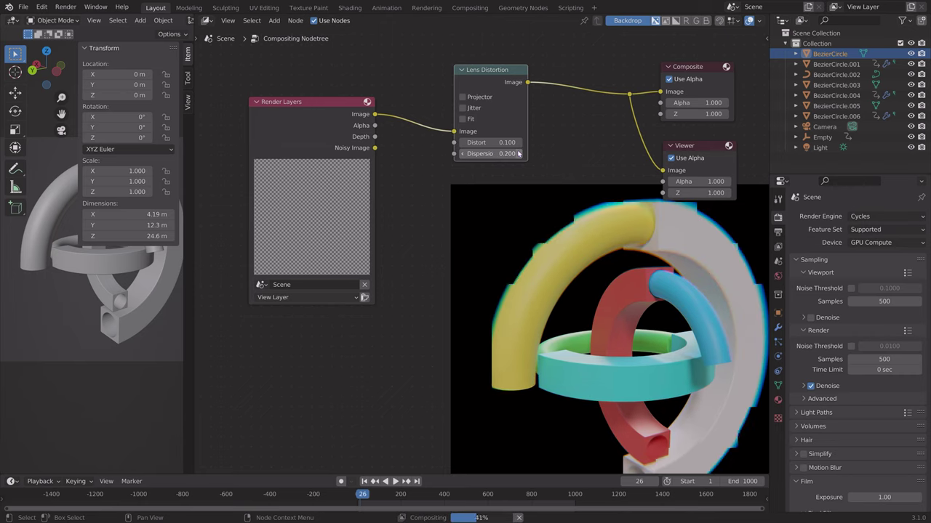
{"action": "left_click", "coordinate": [517, 154]}
- Replace the Lens Distortion node with a Flip node between Render Layers and the outputs
{"action": "key", "text": "ctrl+x"}
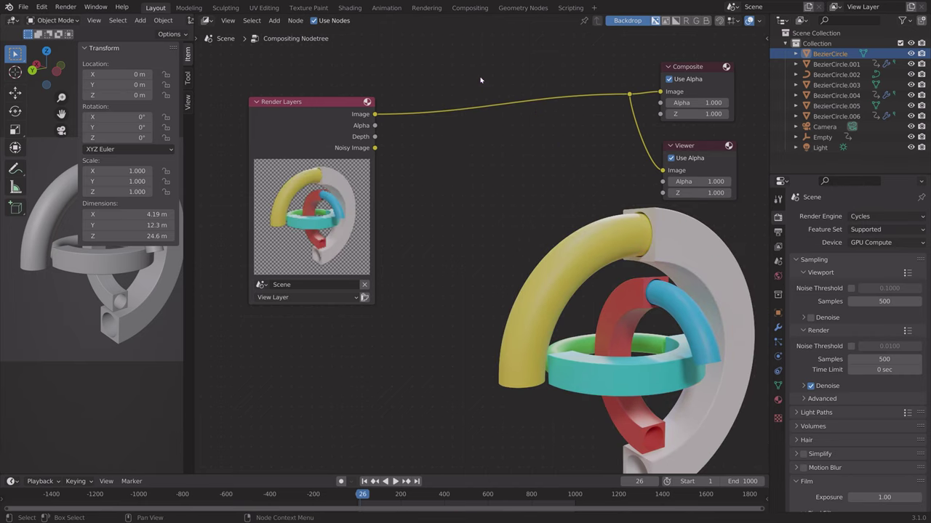
{"action": "key", "text": "shift+a"}
{"action": "mouse_move", "coordinate": [467, 113]}
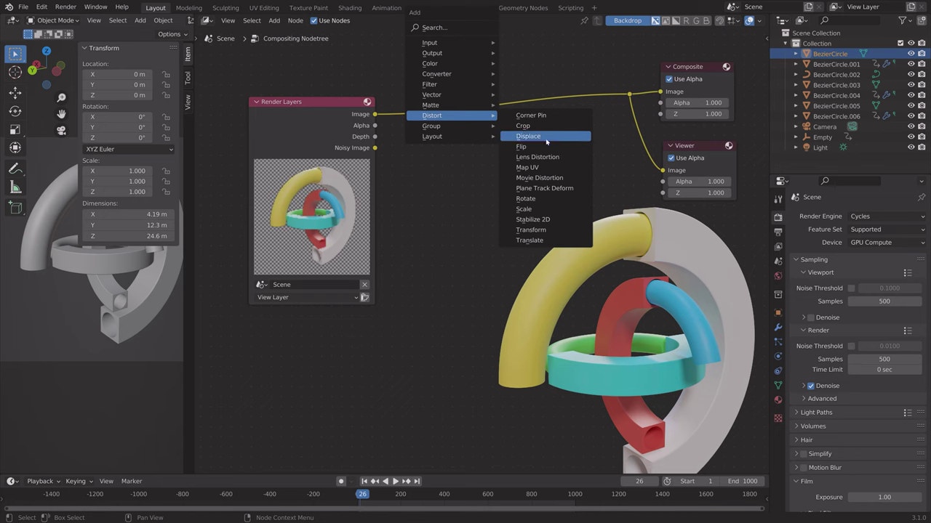
{"action": "left_click", "coordinate": [521, 146]}
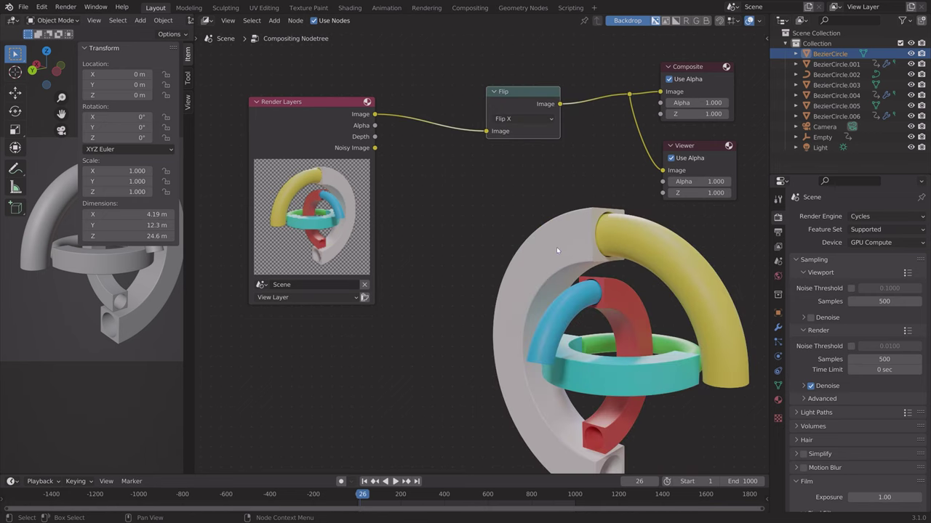
- Set the Flip node's axis option to Flip X & Y
{"action": "scroll", "coordinate": [518, 142], "scroll_direction": "up", "scroll_amount": 1}
{"action": "left_click", "coordinate": [509, 123]}
{"action": "left_click", "coordinate": [502, 136]}
{"action": "left_click", "coordinate": [504, 128]}
{"action": "left_click", "coordinate": [514, 162]}
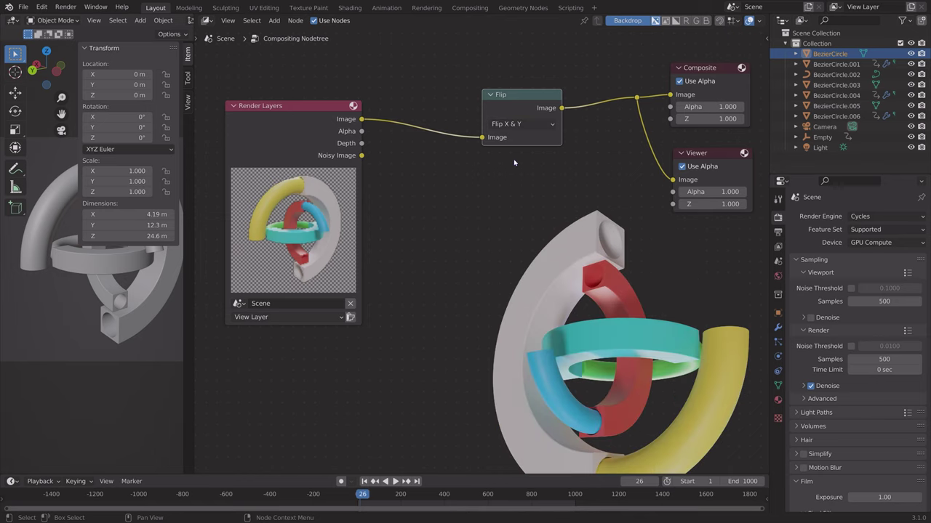
- Delete the Flip node and add an Image input node above the Render Layers node
{"action": "key", "text": "ctrl+x"}
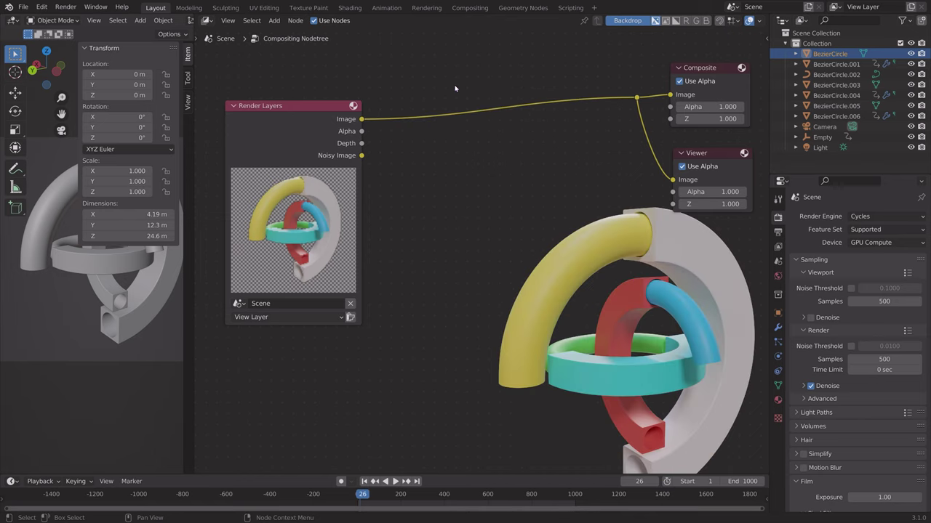
{"action": "scroll", "coordinate": [421, 108], "scroll_direction": "down", "scroll_amount": 2}
{"action": "middle_click_drag", "start_coordinate": [421, 110], "coordinate": [440, 149]}
{"action": "key", "text": "shift+a"}
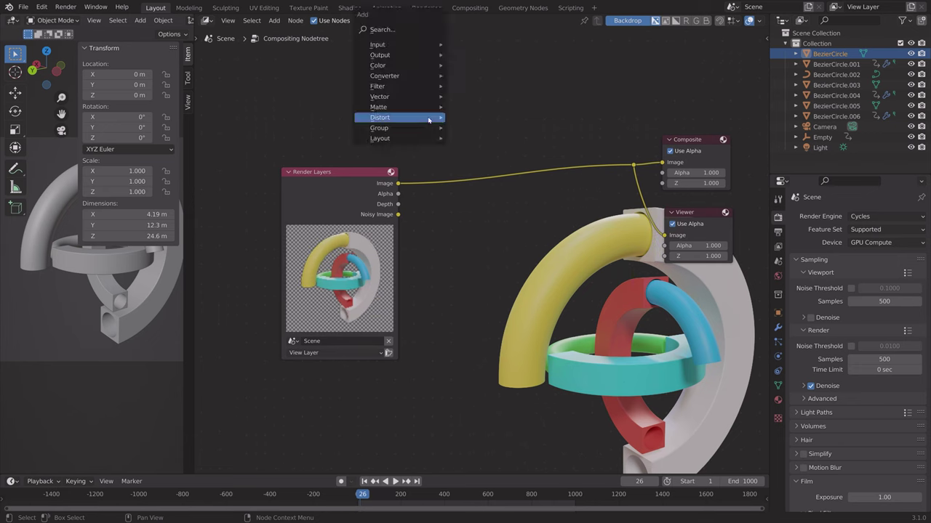
{"action": "mouse_move", "coordinate": [429, 118]}
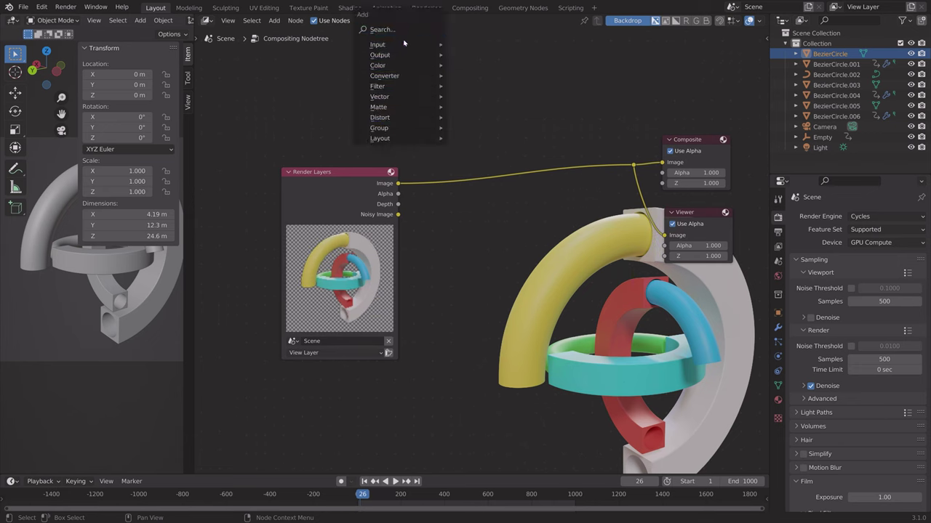
{"action": "mouse_move", "coordinate": [404, 45]}
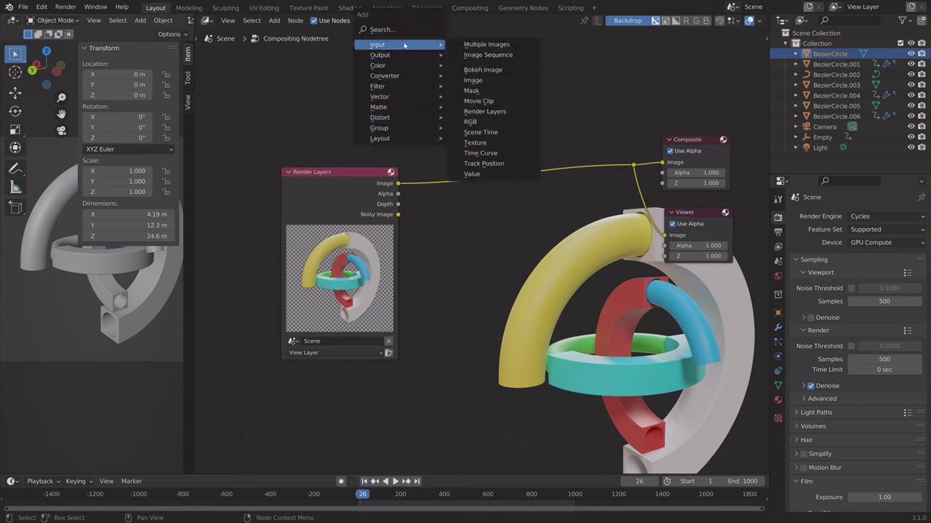
{"action": "left_click", "coordinate": [489, 79]}
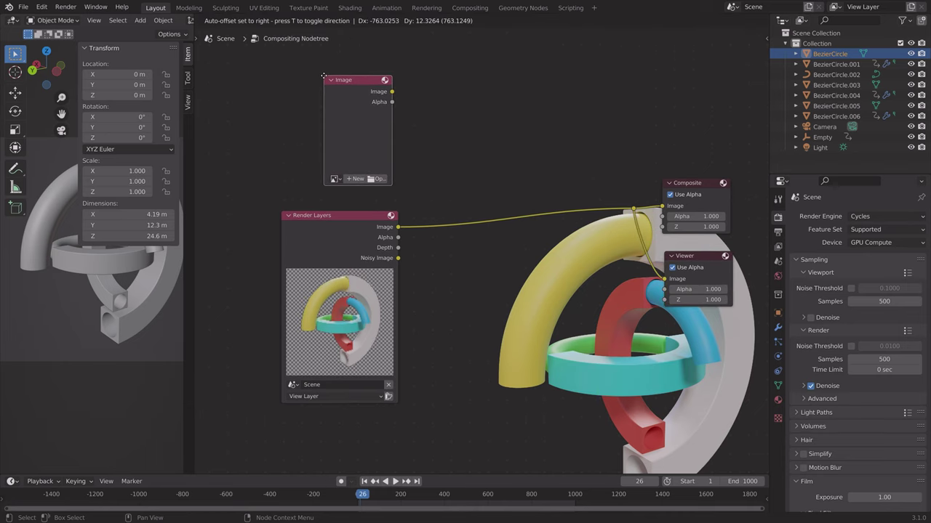
{"action": "left_click", "coordinate": [405, 81]}
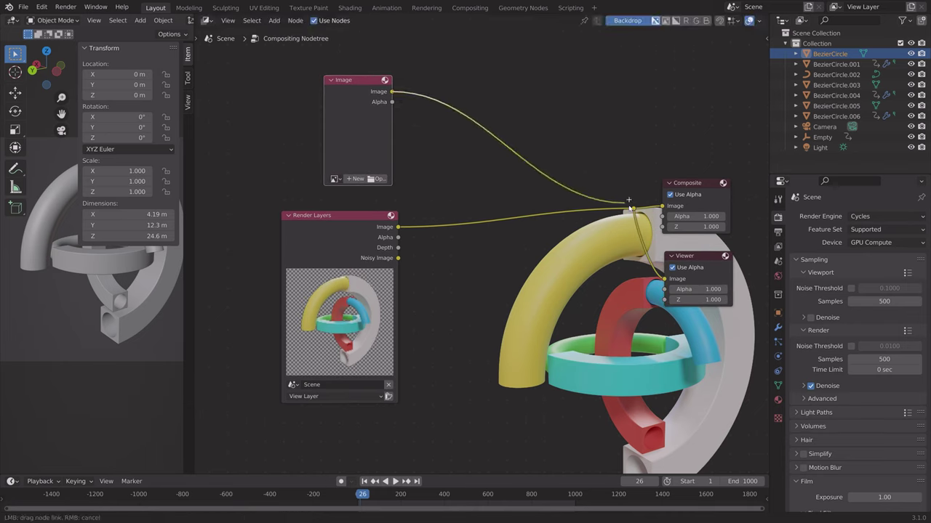